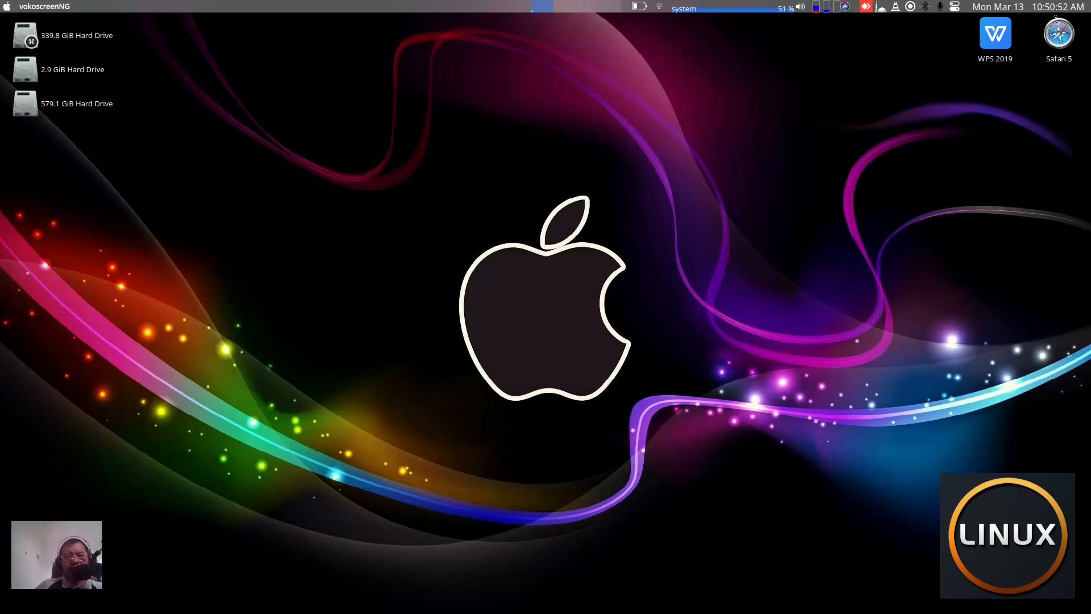
- Open the sistem_operasi.pdf guide and read sections 3.1 and 3.2 on installing another operating system in VMware
mouse_move(852, 596)
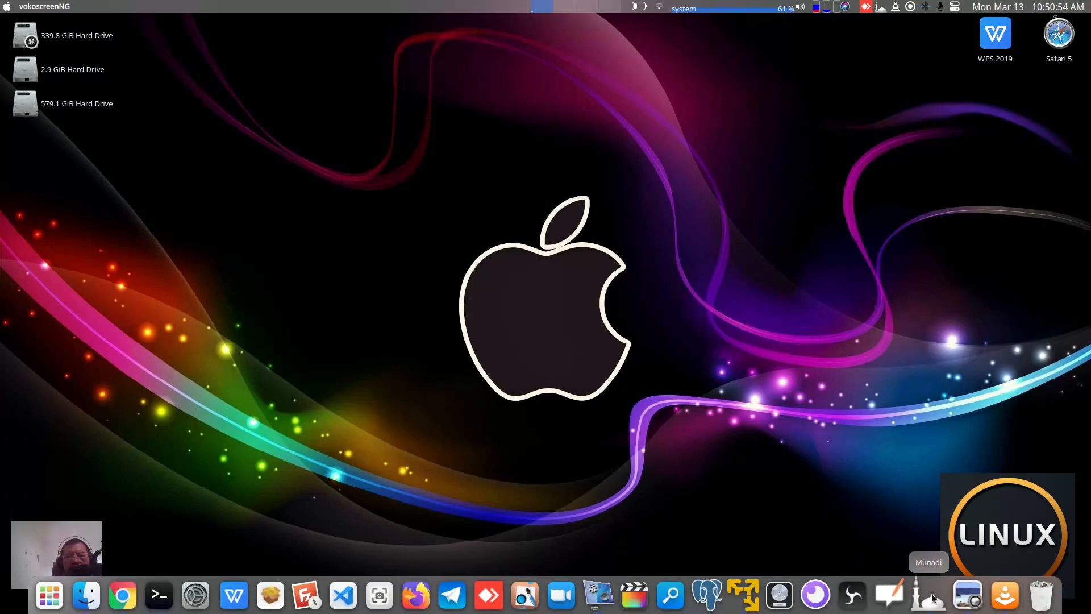
click(960, 597)
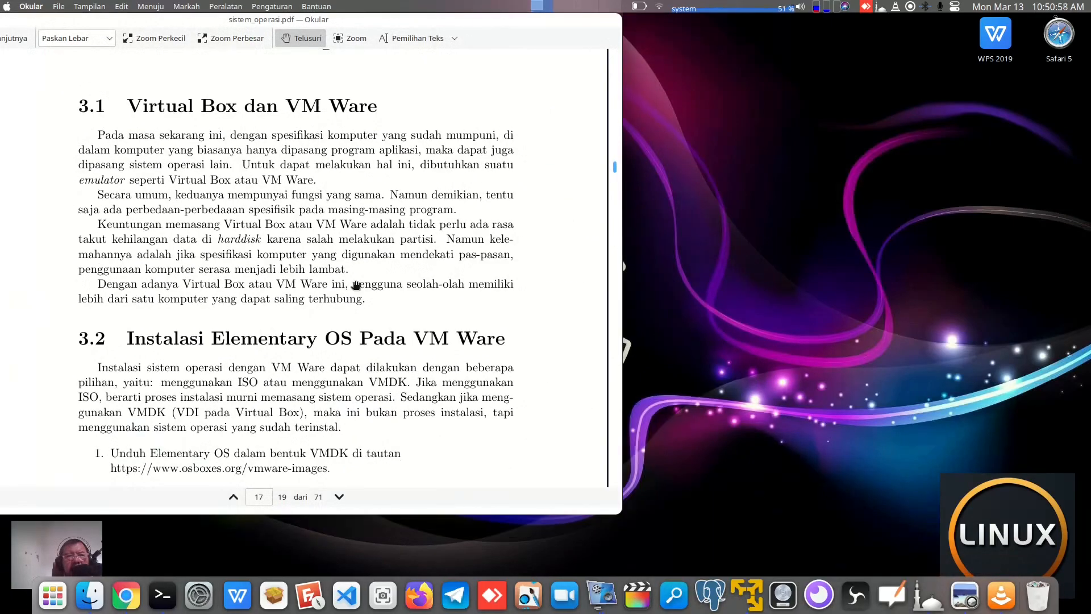
scroll(356, 285, up, 3)
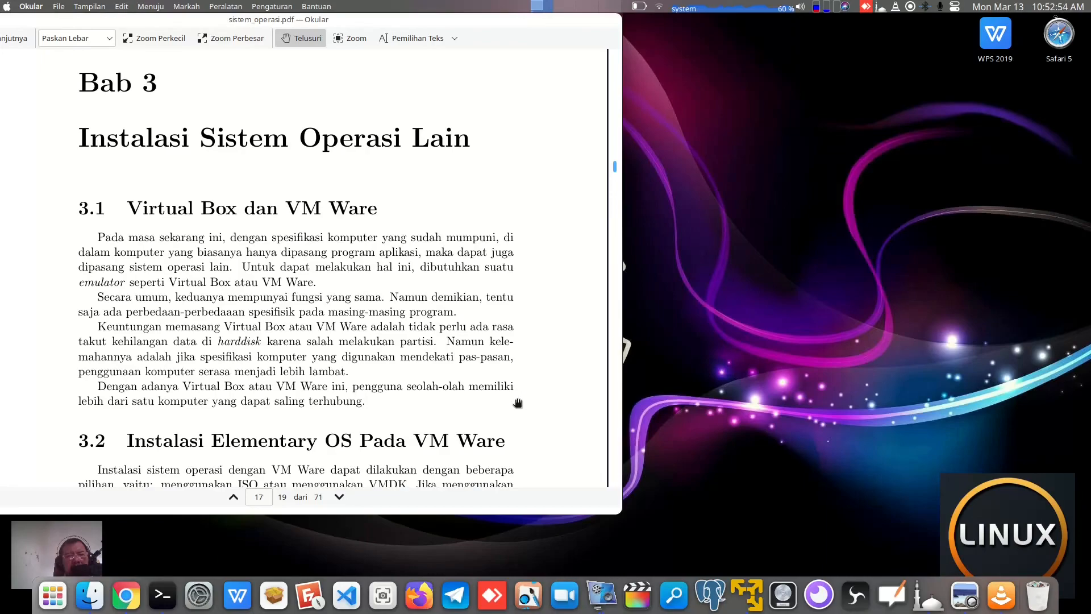
drag(518, 403, 478, 90)
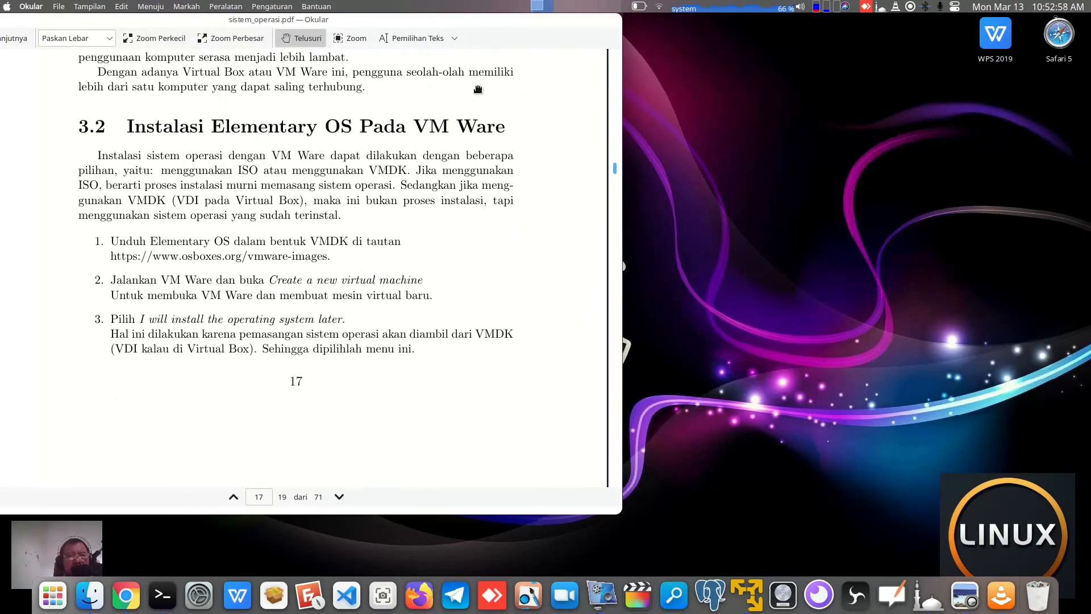
drag(471, 238, 457, 195)
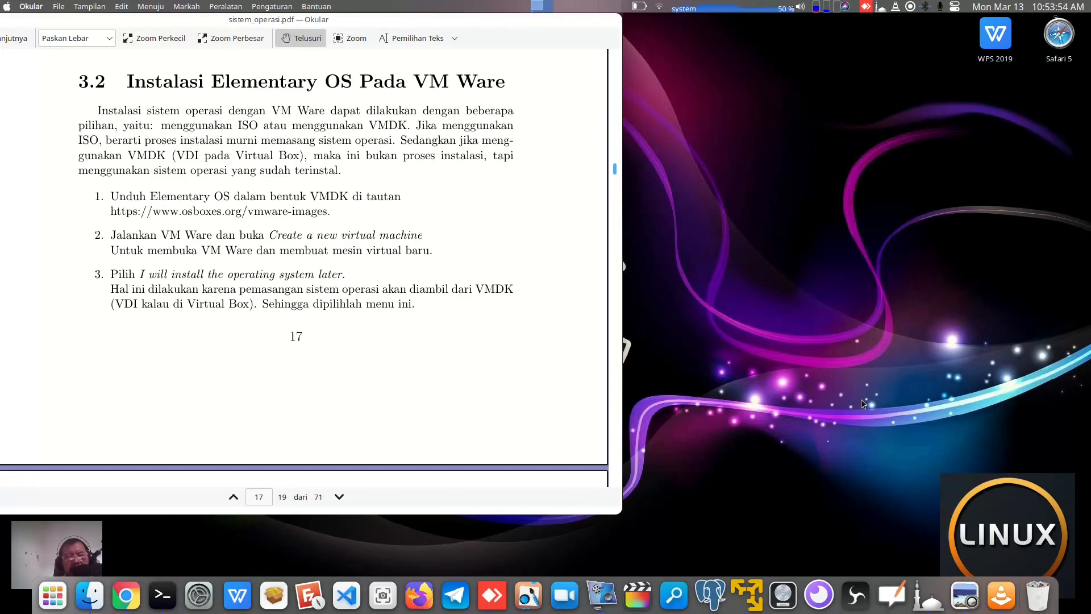
- Switch to Chrome and open the Kali Linux VMware (VMDK) image page from the osboxes.org VMware images list
click(969, 592)
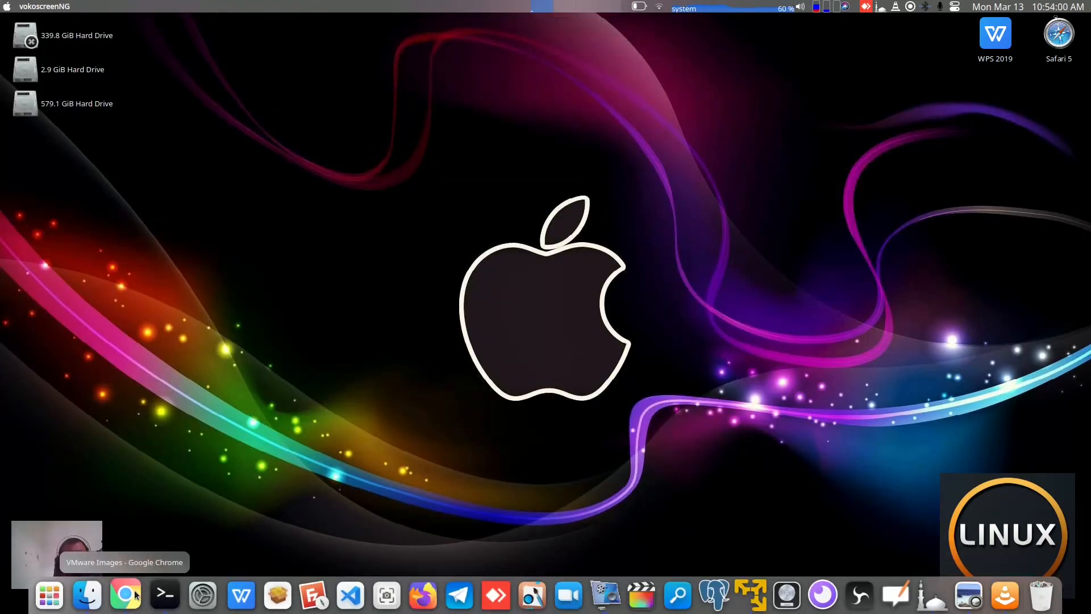
click(127, 595)
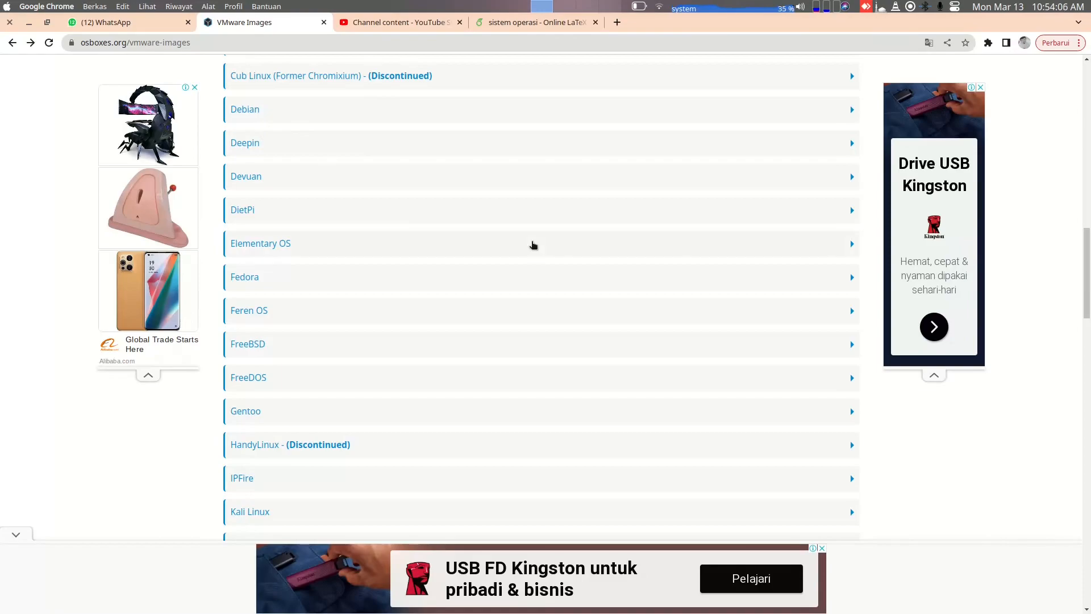
scroll(533, 245, up, 4)
scroll(533, 245, up, 5)
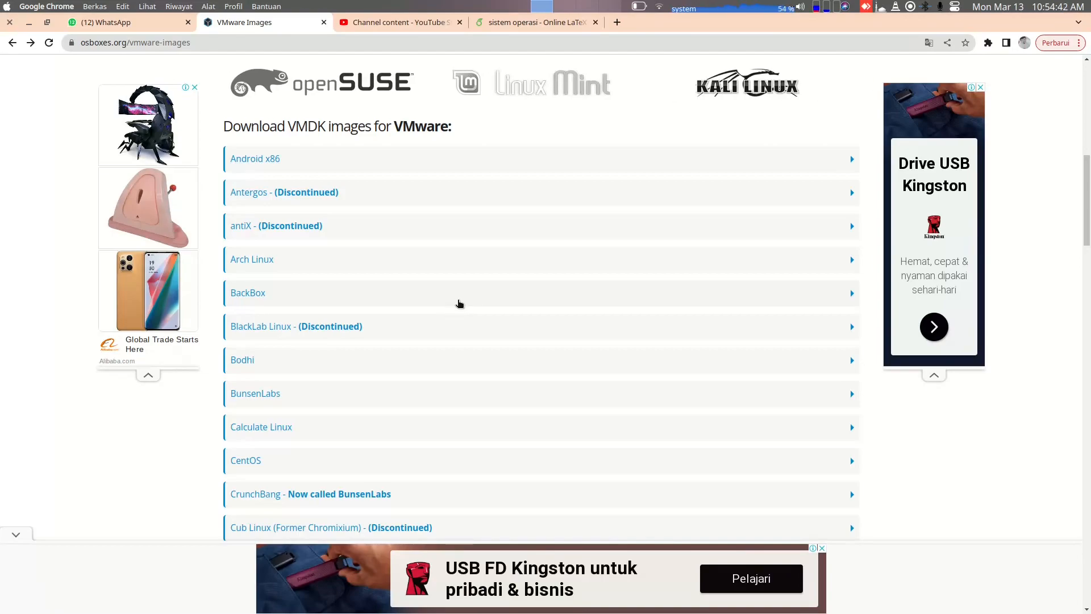
scroll(460, 304, down, 7)
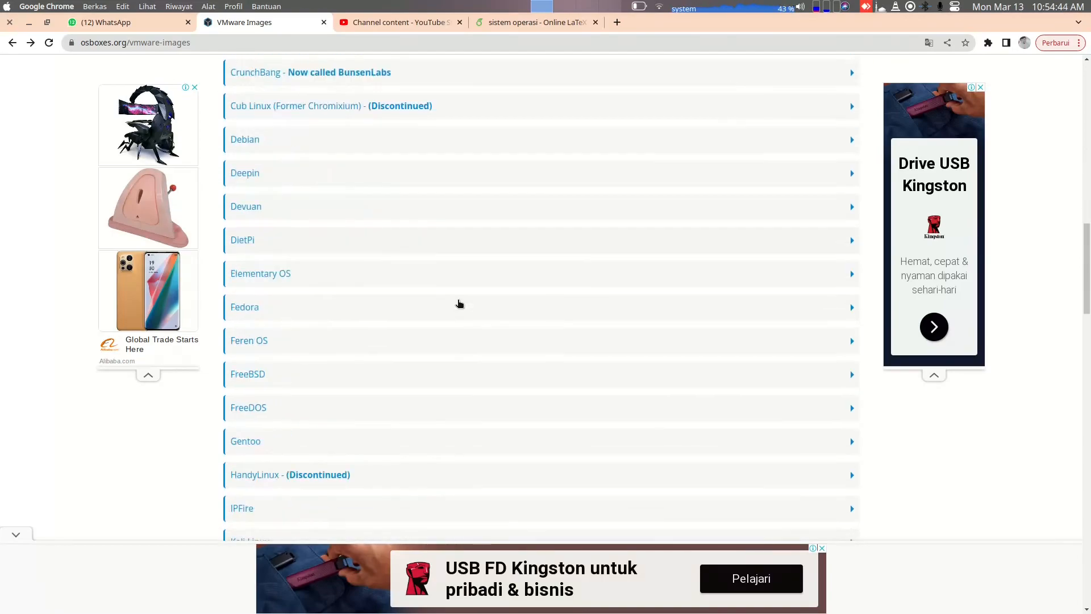
scroll(460, 303, down, 5)
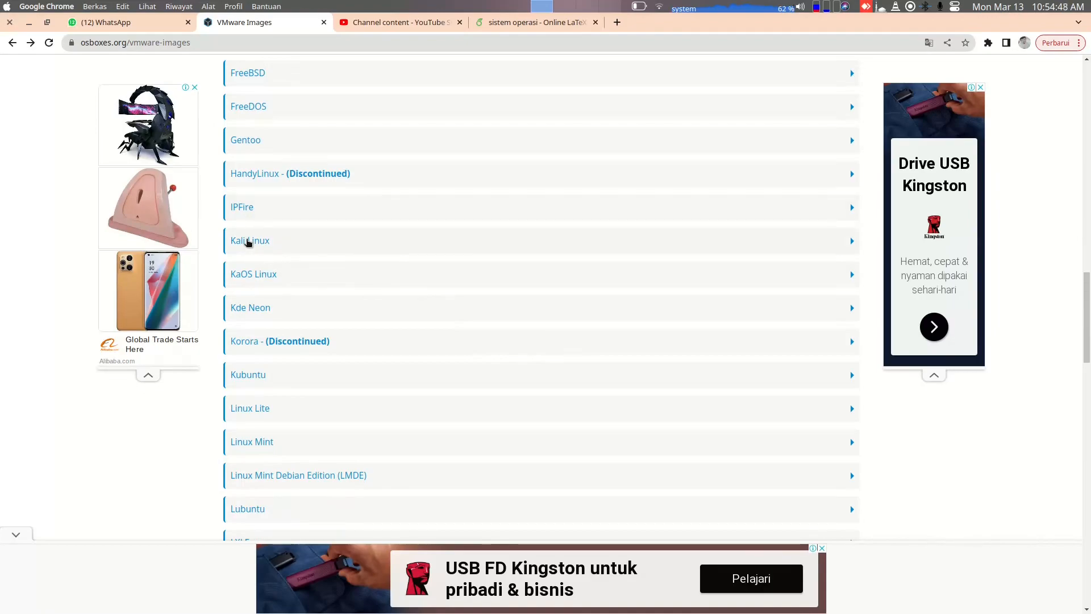
click(249, 241)
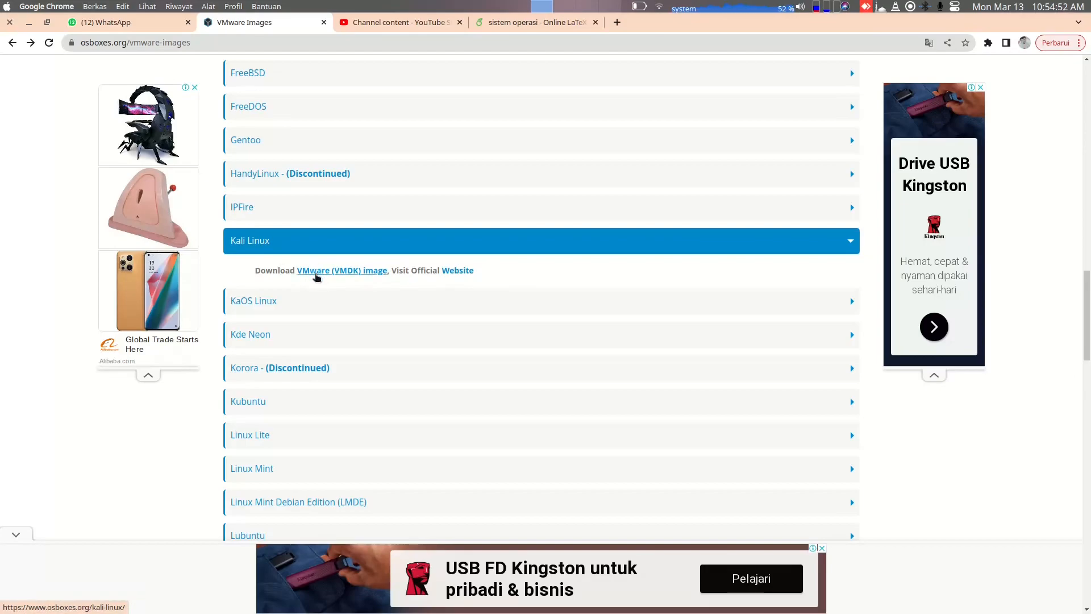
click(317, 272)
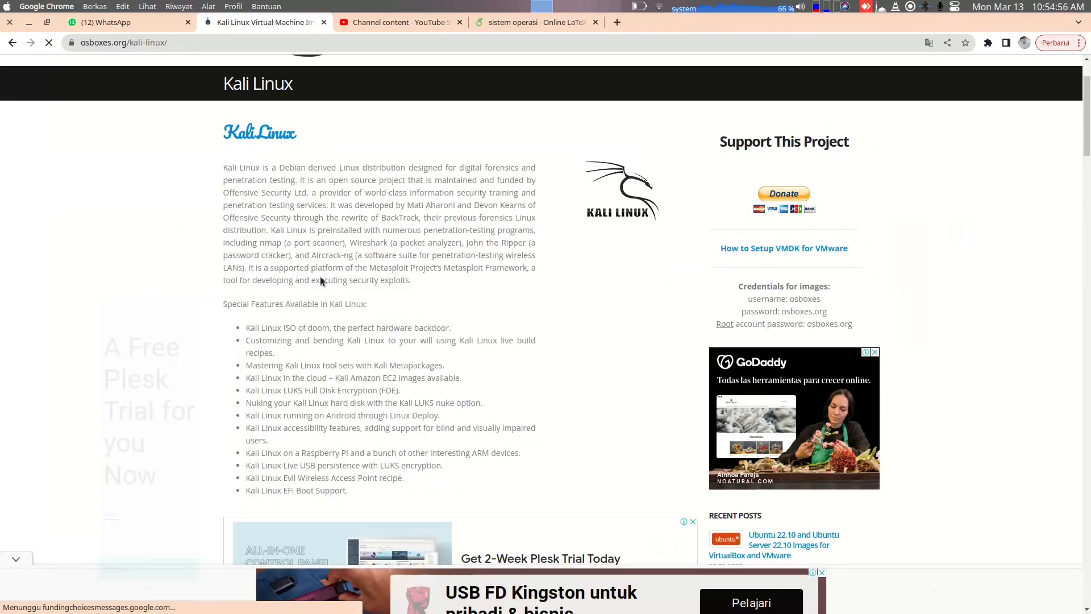
- View the VMware downloads and the info details for Kali Linux 2022.3, and minimize the browser
scroll(320, 276, down, 8)
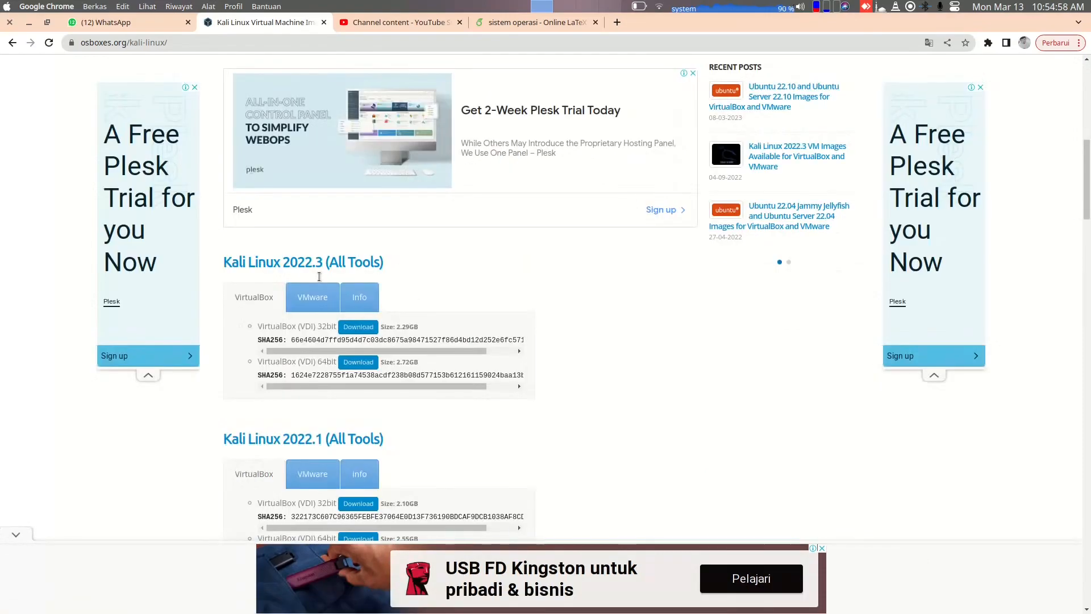
scroll(320, 276, down, 2)
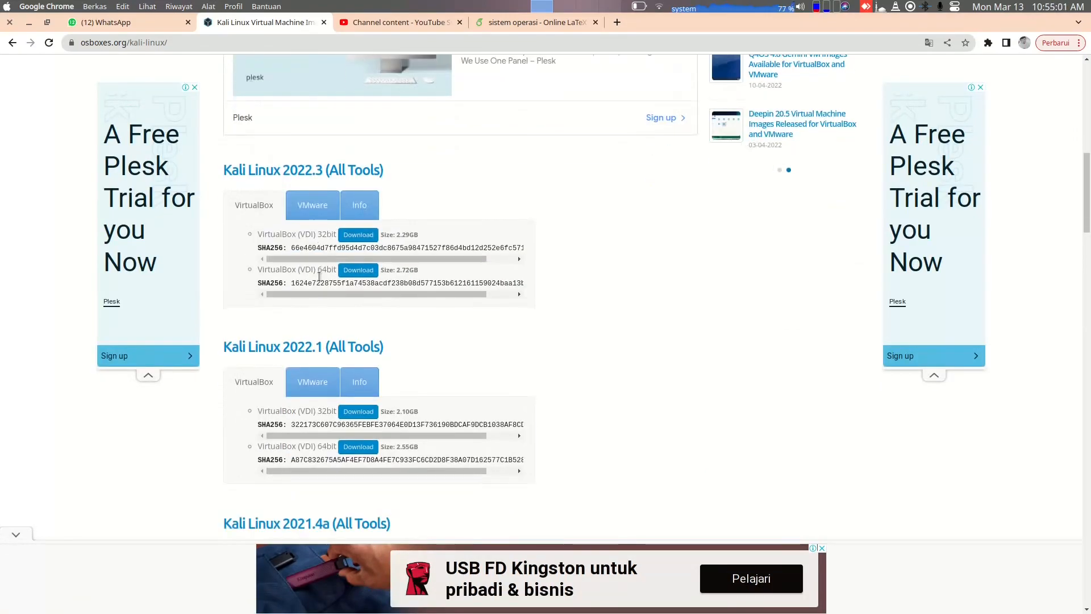
click(311, 210)
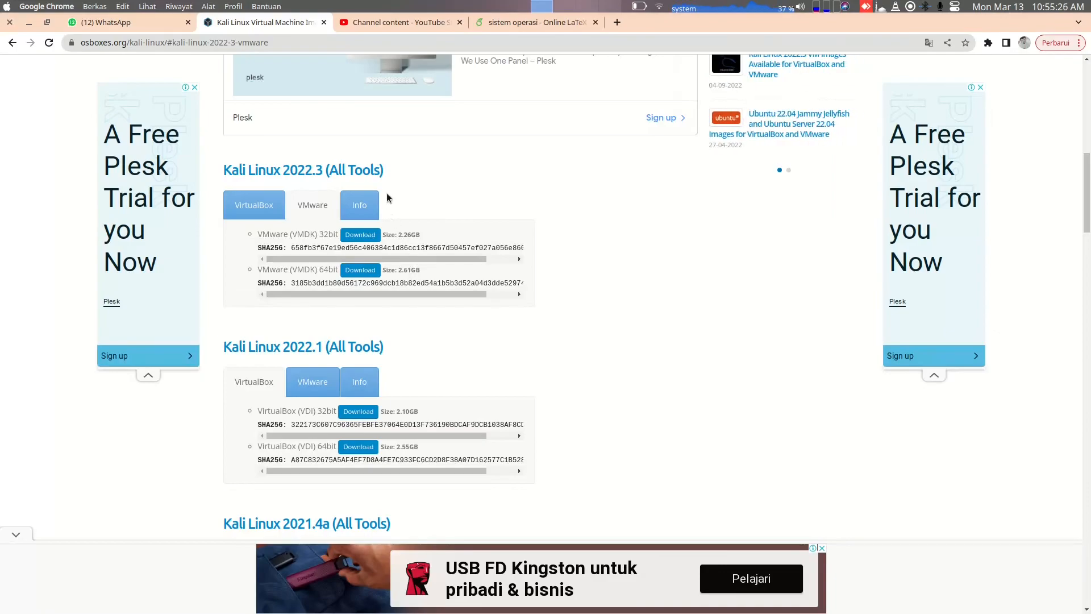
click(359, 209)
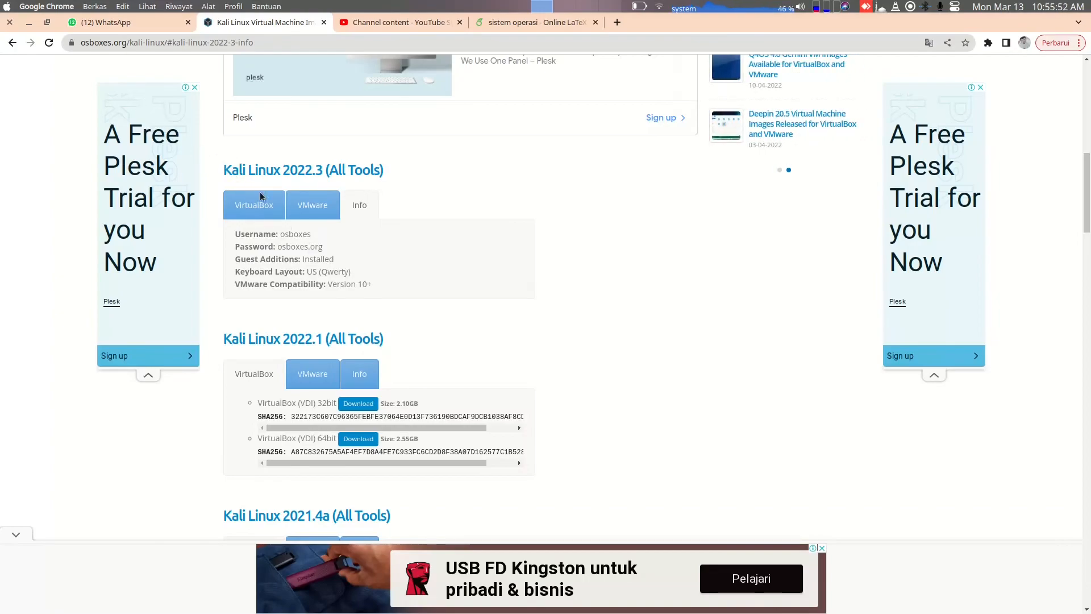
click(29, 24)
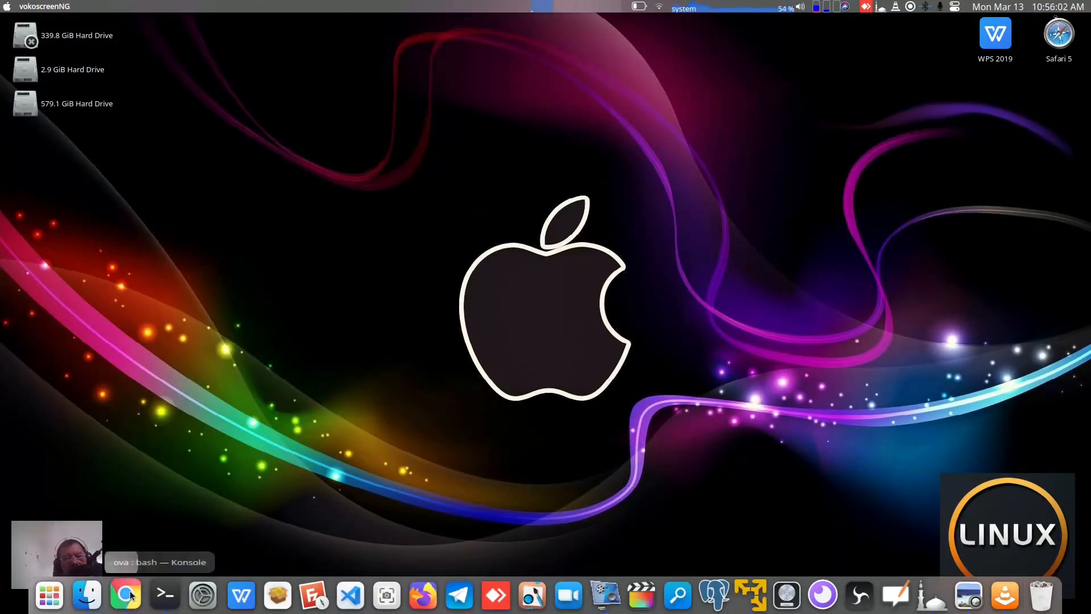
- In the Dolphin file manager, check the 64bit.7z archive and the extracted Kali Linux 2022.3 (64bit).vmdk file under source/ova
click(100, 593)
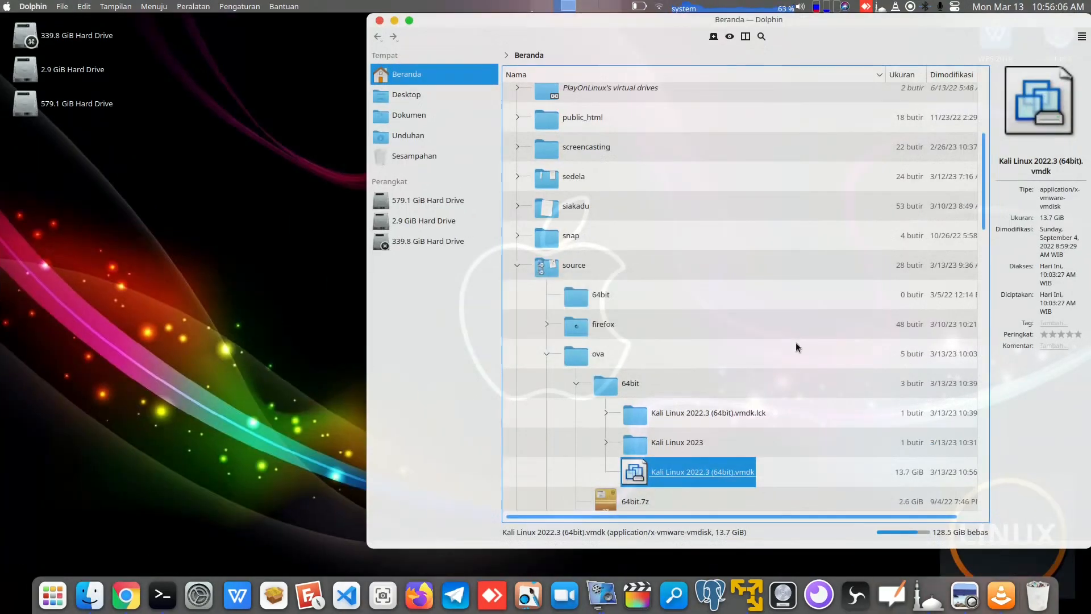
scroll(796, 343, down, 1)
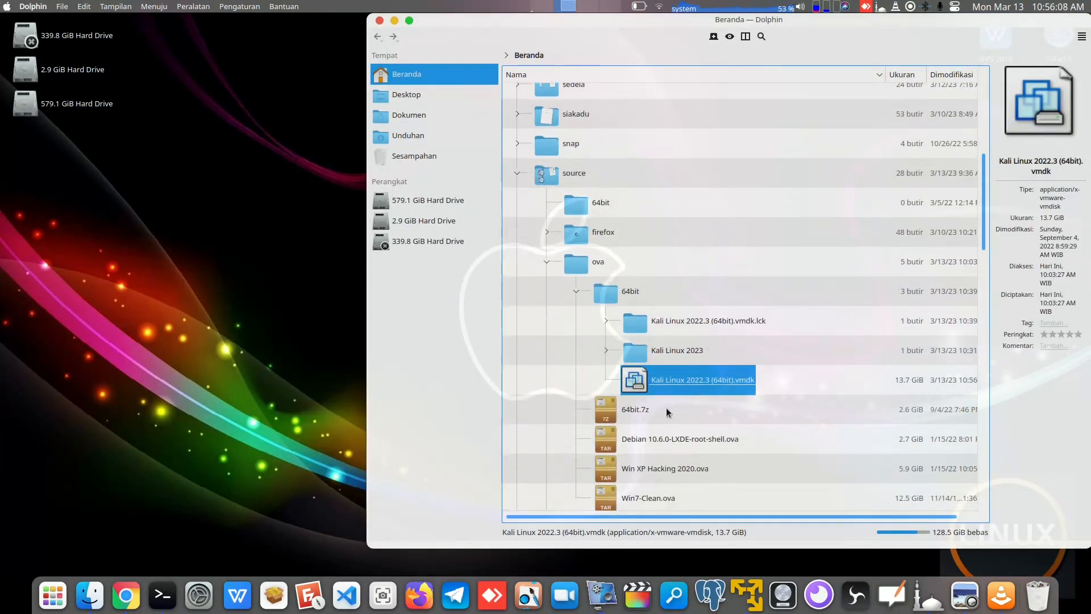
click(634, 409)
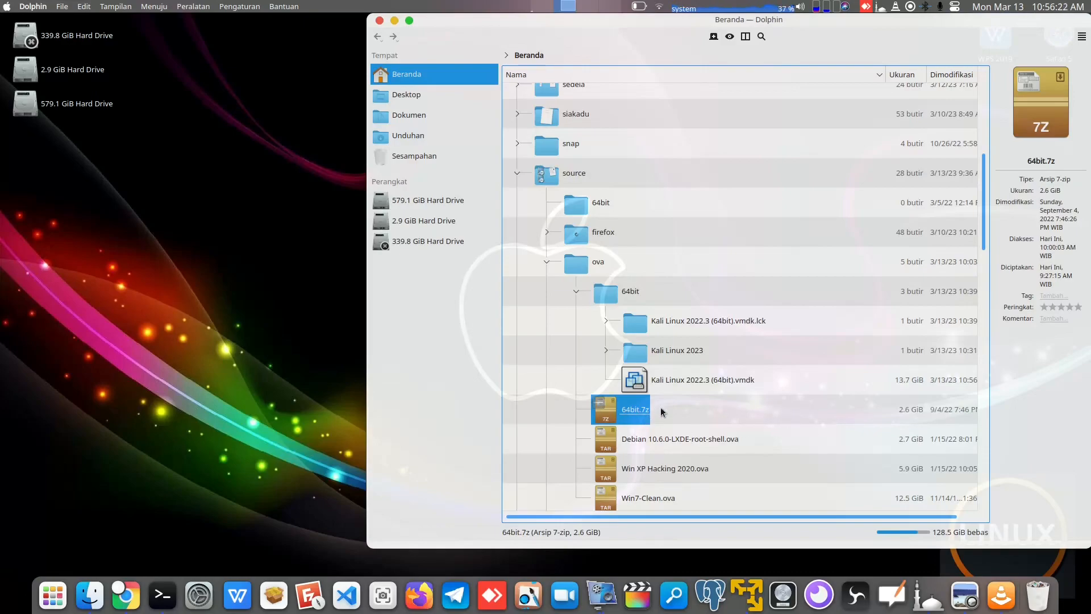
click(690, 379)
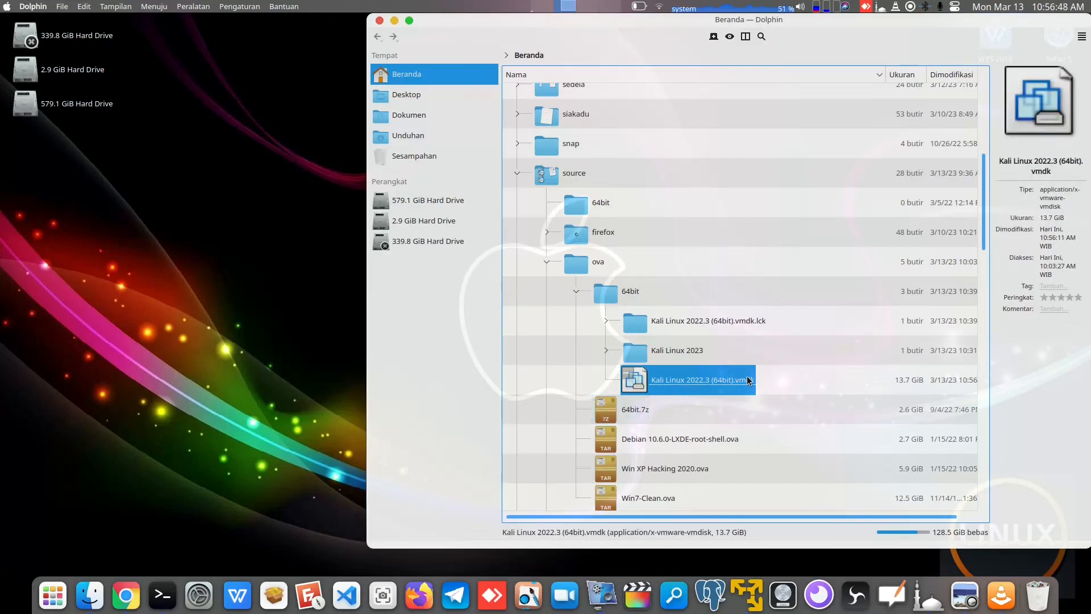
click(395, 21)
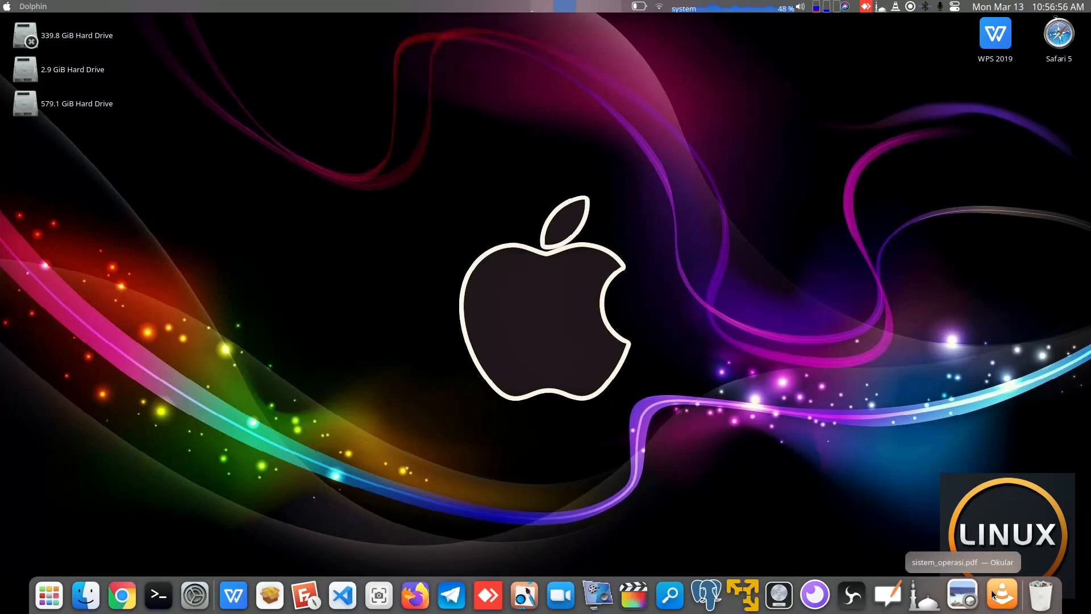
- Switch to the running Kali Linux 2023 virtual machine in VMware Player and close it by suspending it
click(751, 590)
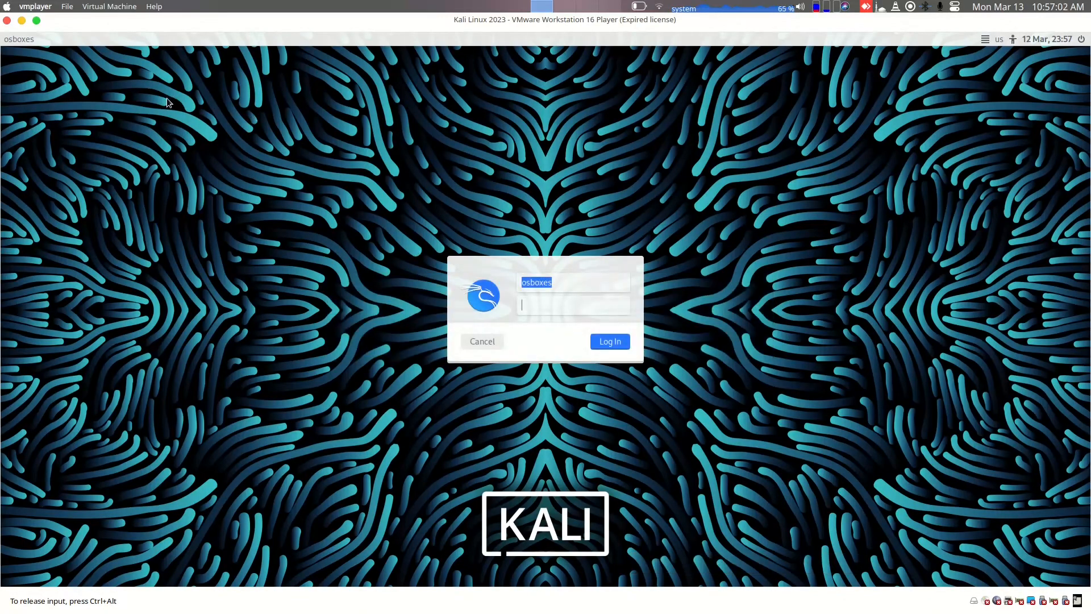
click(481, 338)
click(7, 21)
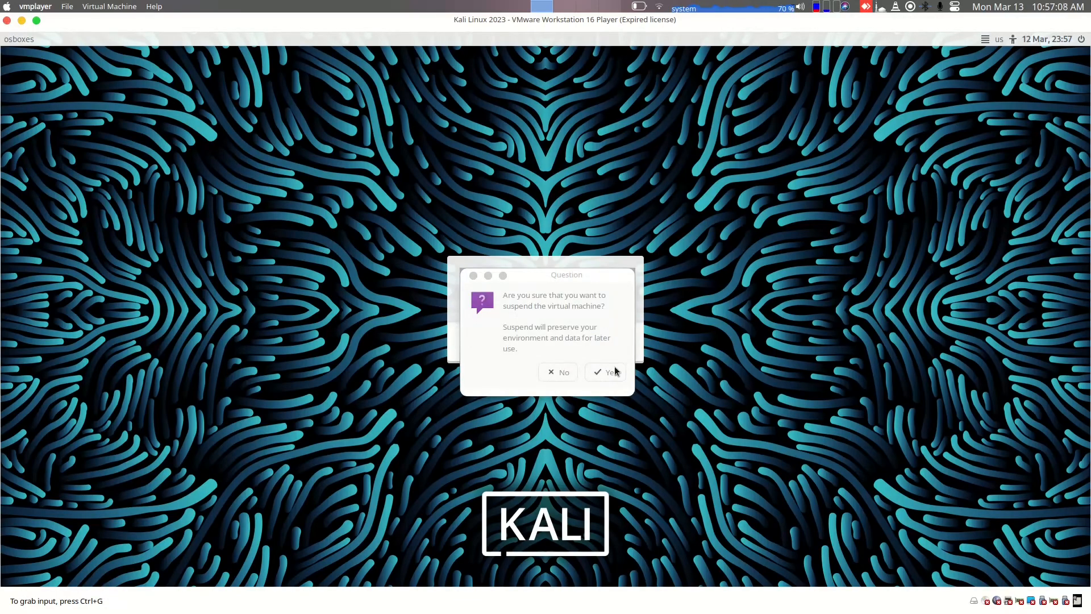
click(611, 369)
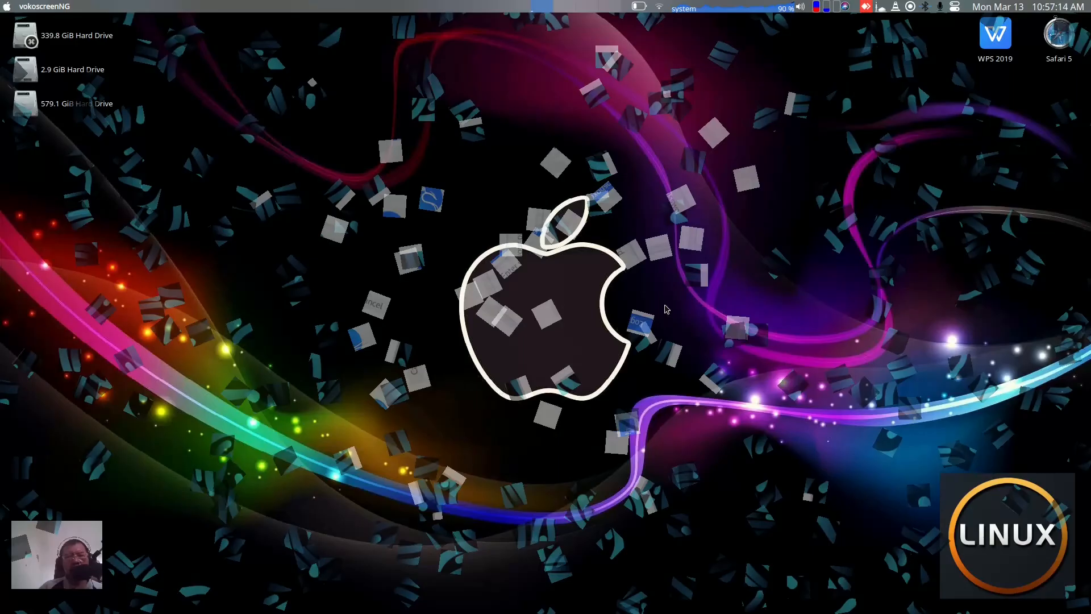
- Reopen VMware Player and permanently delete the Kali Linux 2023 virtual machine from disk
mouse_move(972, 596)
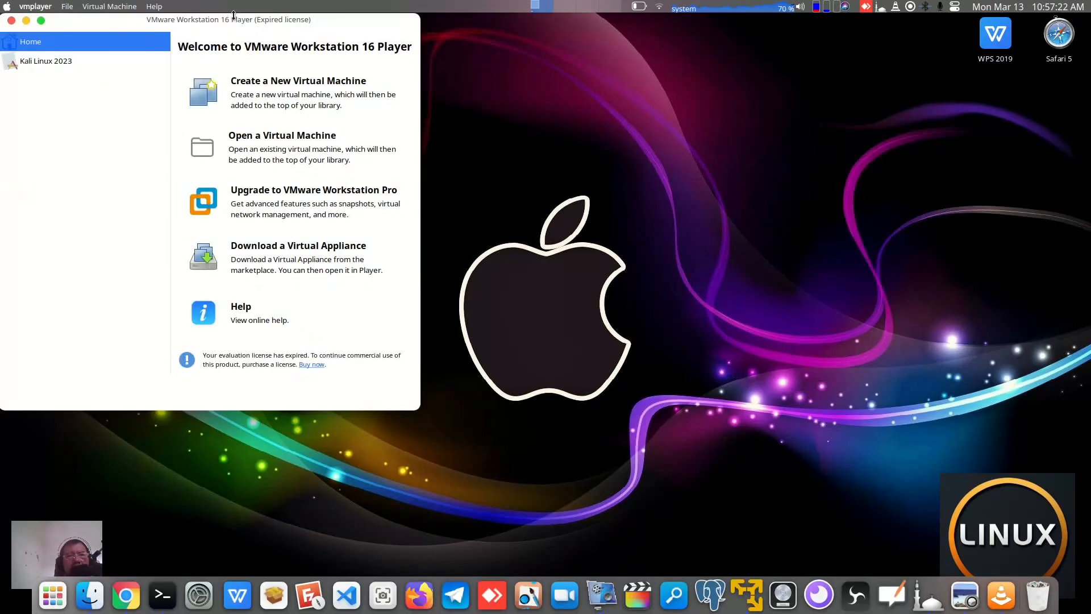
drag(233, 15, 351, 90)
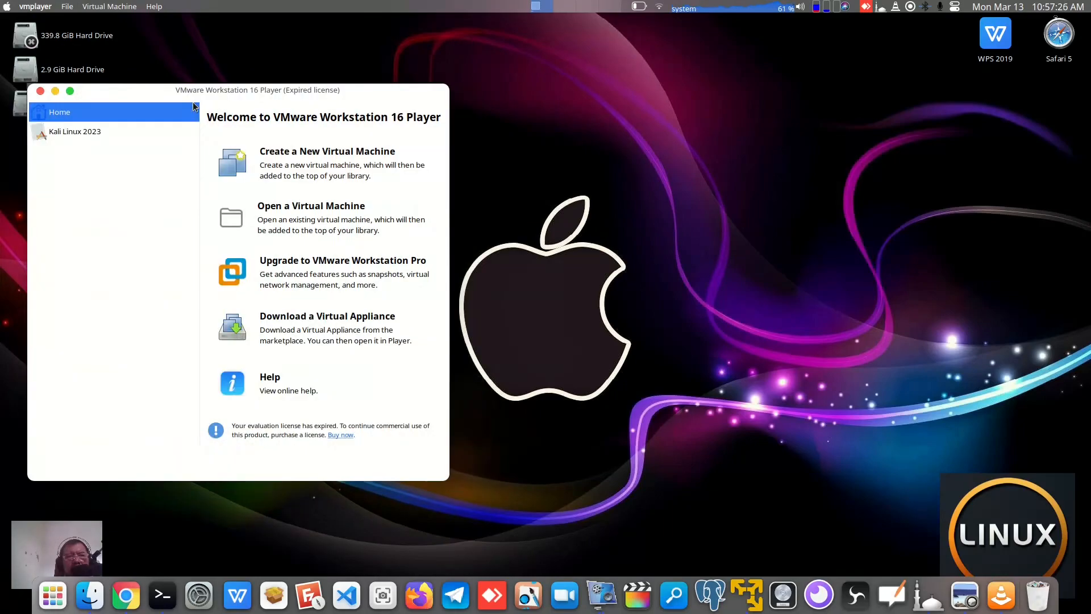
click(99, 133)
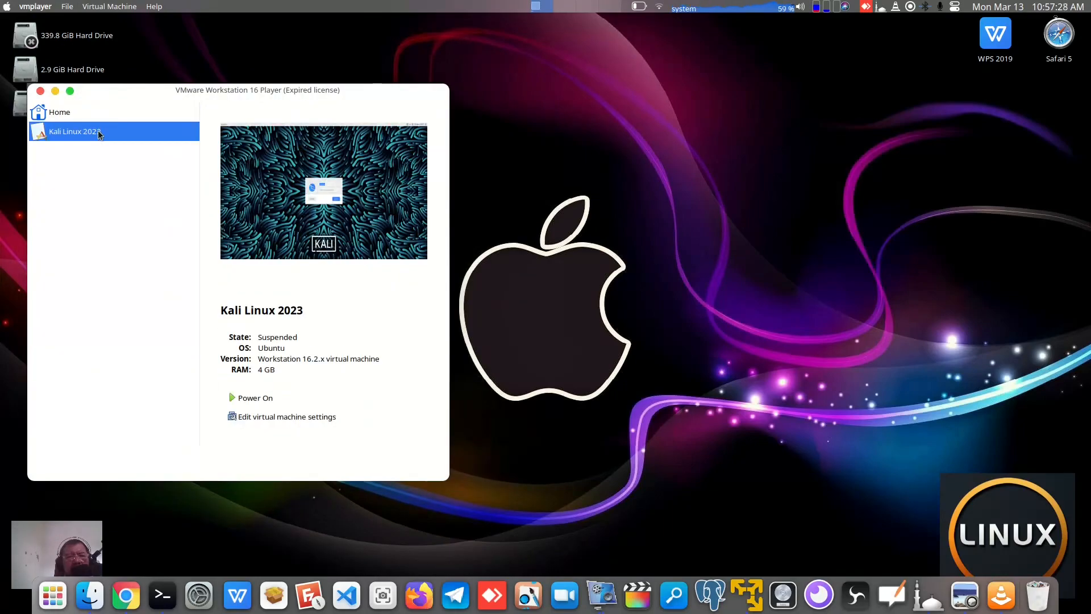
right_click(98, 133)
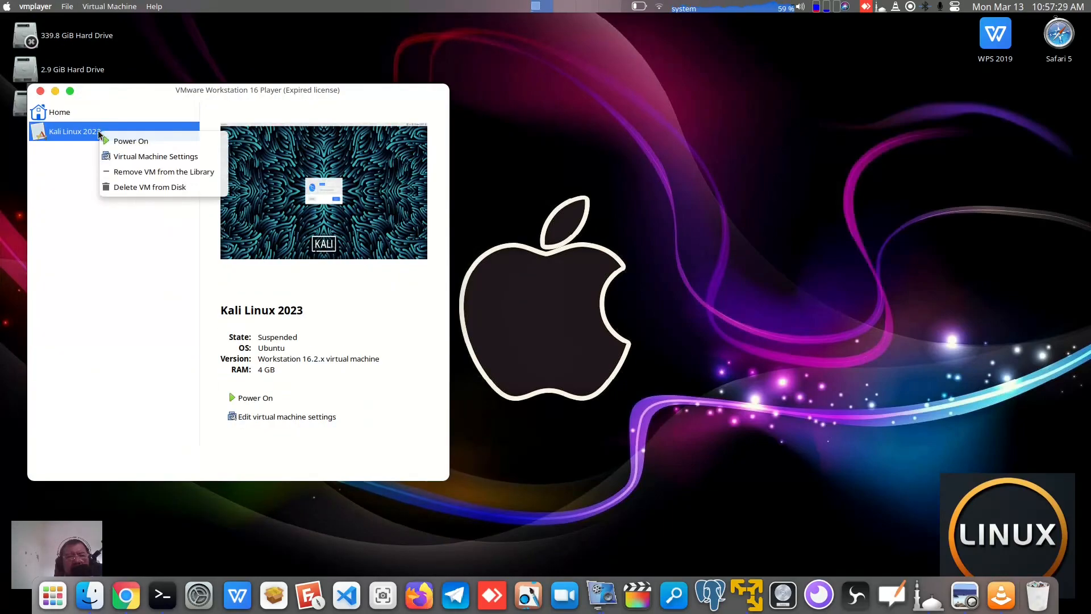
click(158, 187)
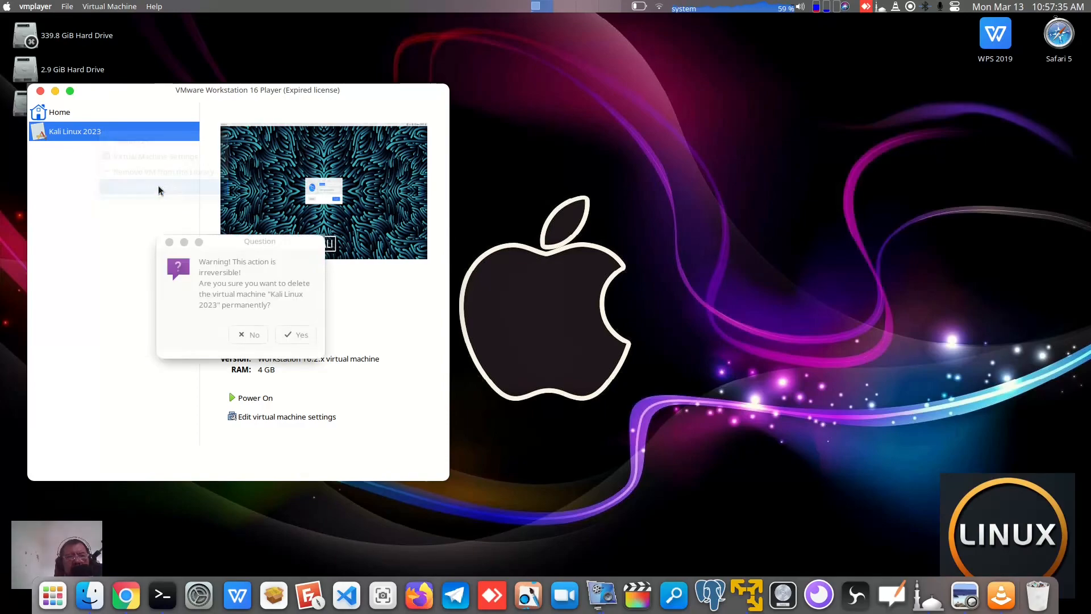
click(292, 333)
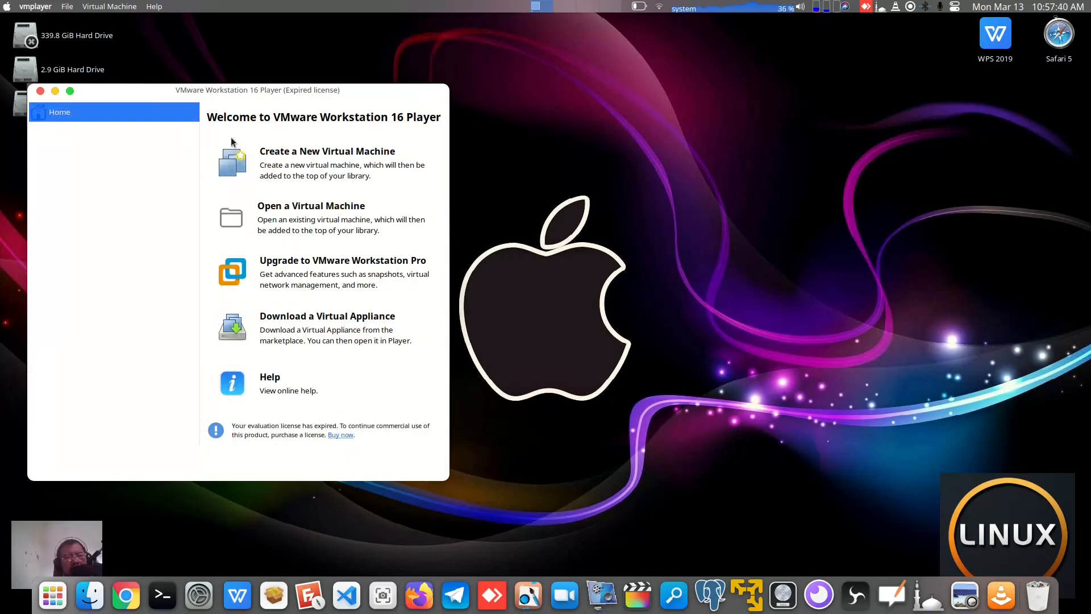
- Move the VMware Player window aside and open the sistem_operasi.pdf guide in Okular beside it, then return to VMware Player
drag(392, 85, 1036, 79)
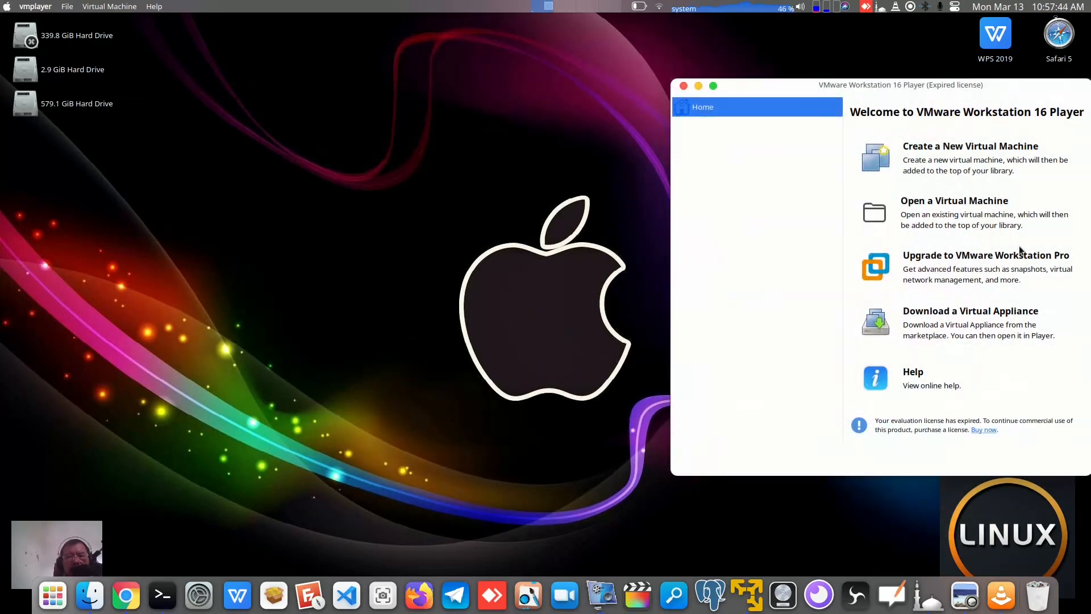
click(965, 594)
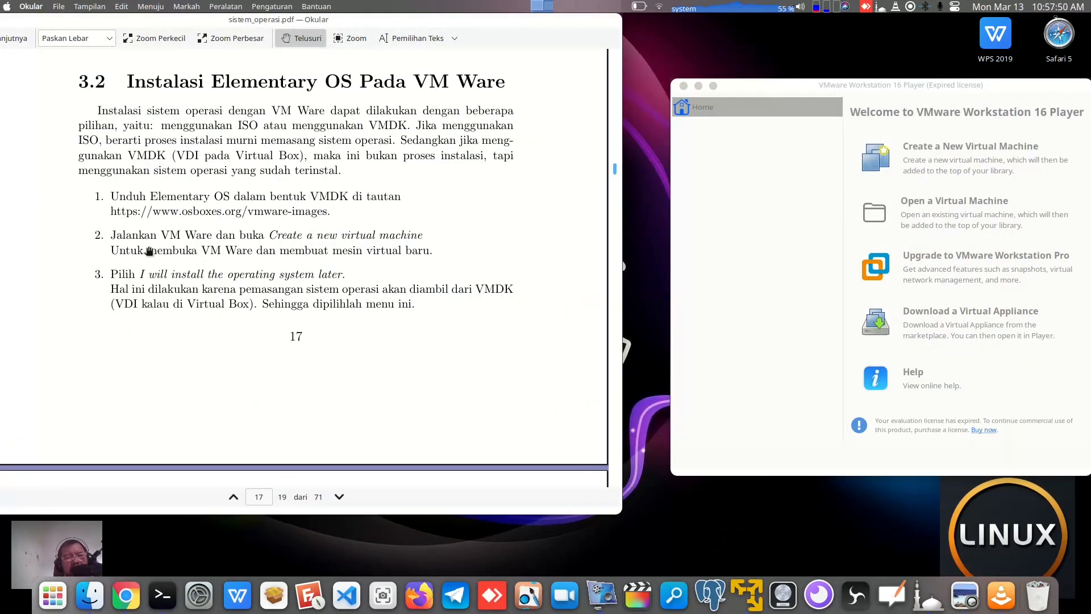
click(763, 204)
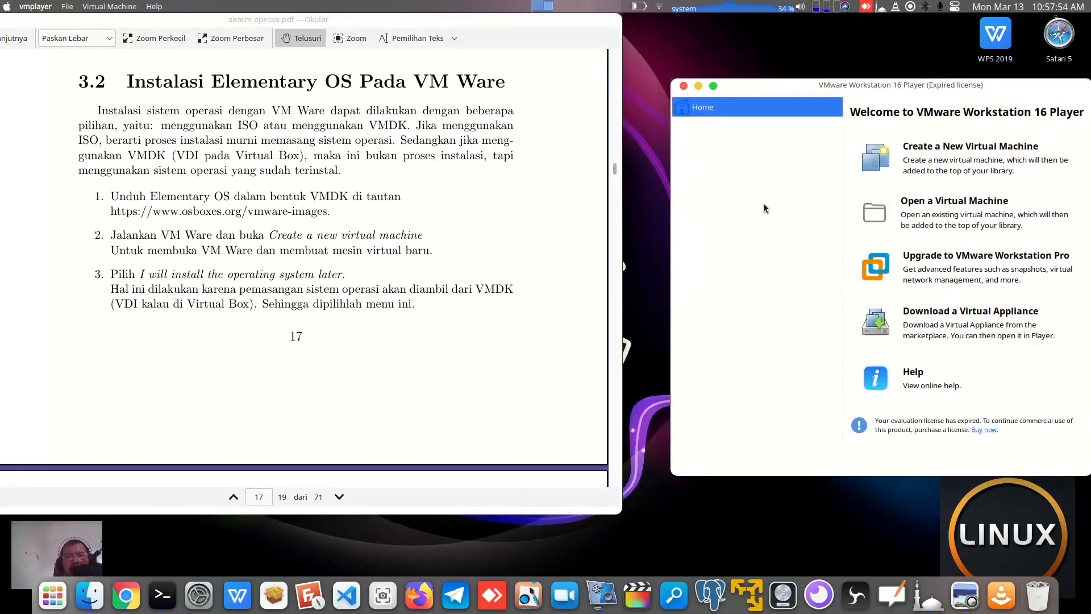
- Start a new virtual machine with the operating system installed later, accepting Linux and Ubuntu as the guest type and version
click(946, 151)
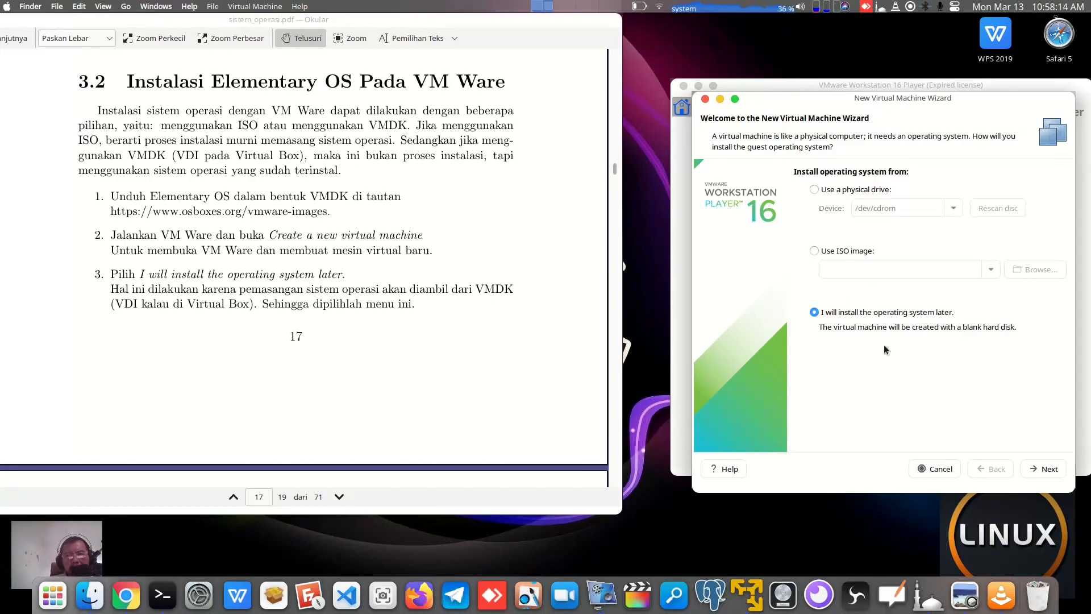
click(814, 251)
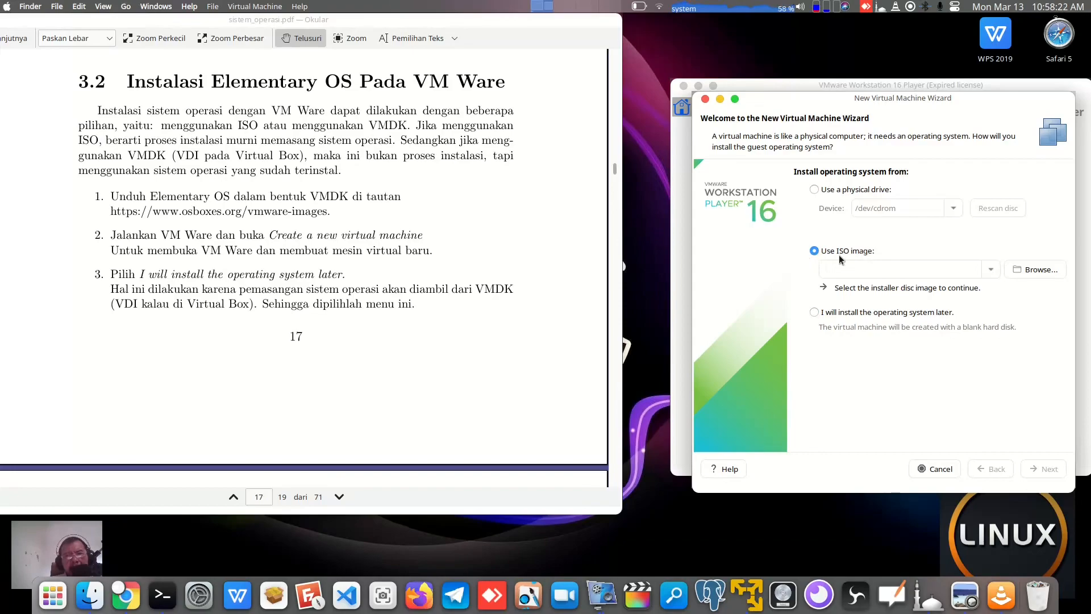
click(815, 312)
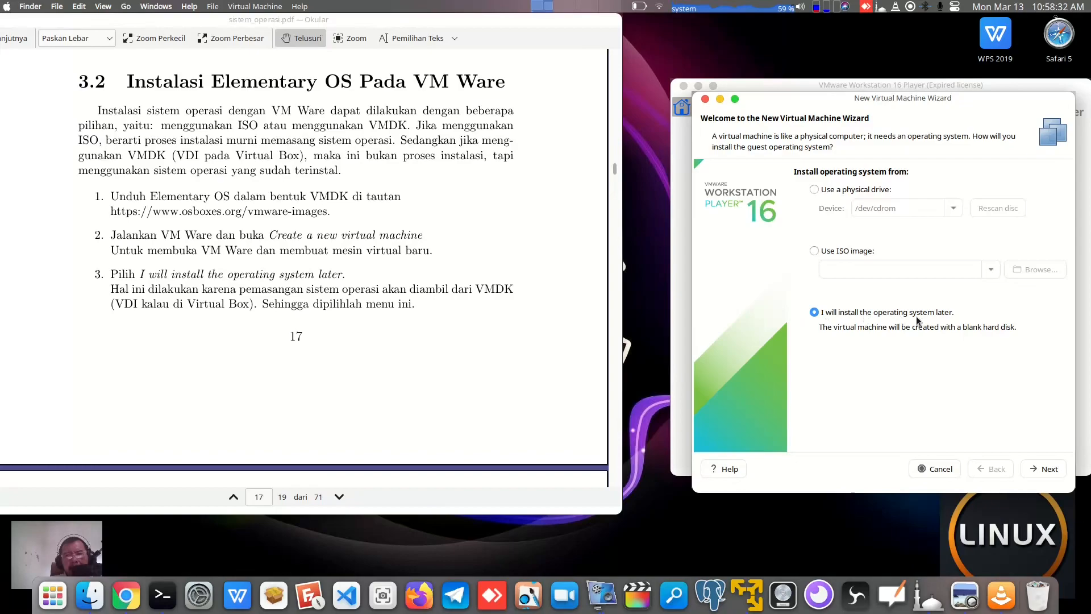
click(1047, 470)
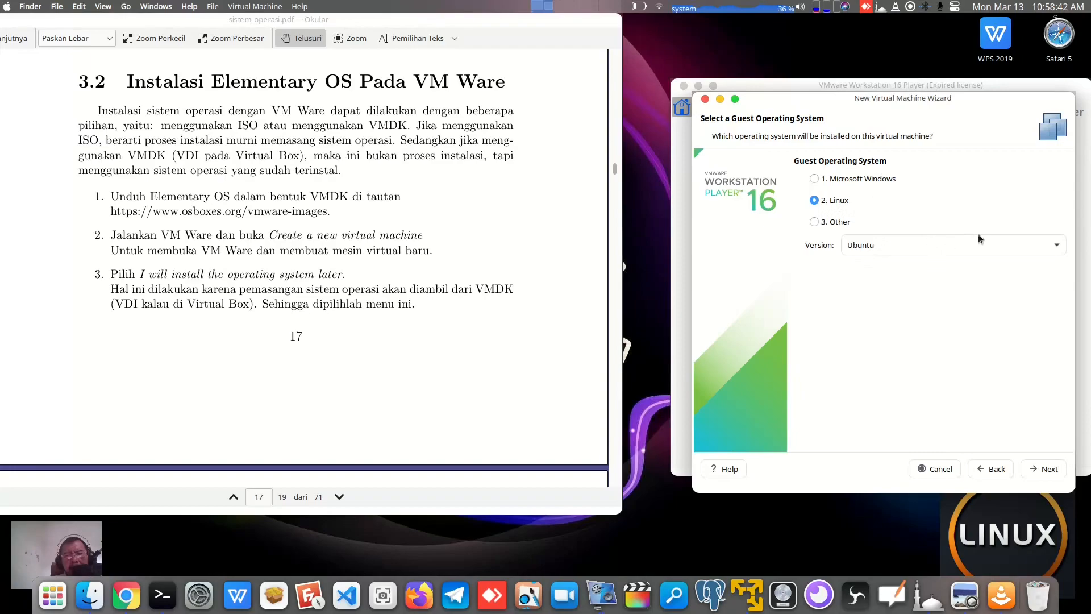
click(1050, 472)
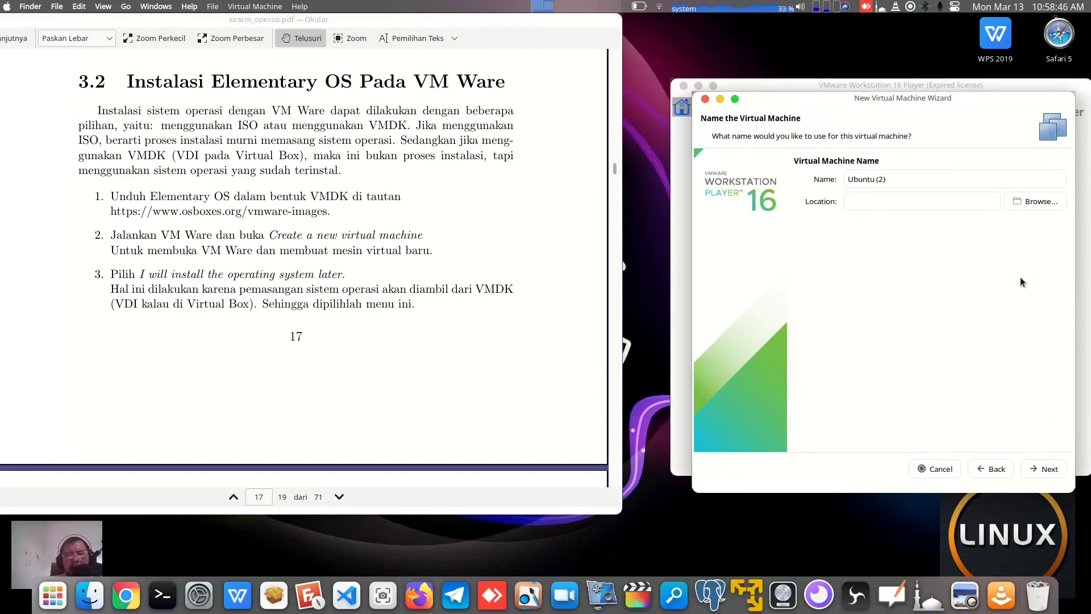
- Name the new virtual machine Kali Linux 2023
click(940, 182)
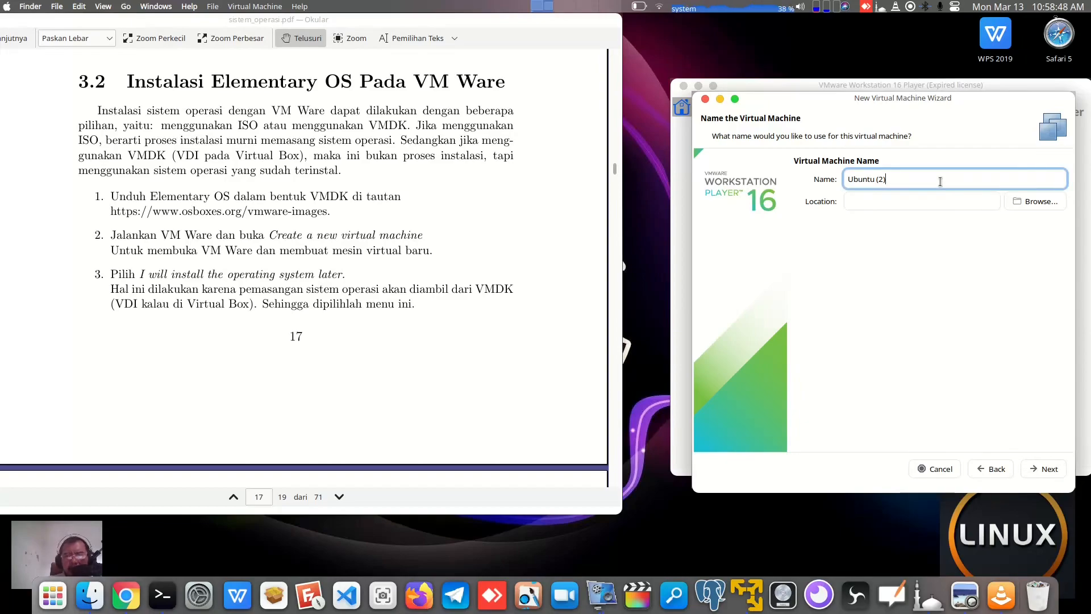
key(BackSpace)
key(BackSpace)
key(BackSpace)
key(BackSpace)
key(BackSpace)
key(BackSpace)
key(BackSpace)
key(BackSpace)
key(BackSpace)
key(BackSpace)
text(K)
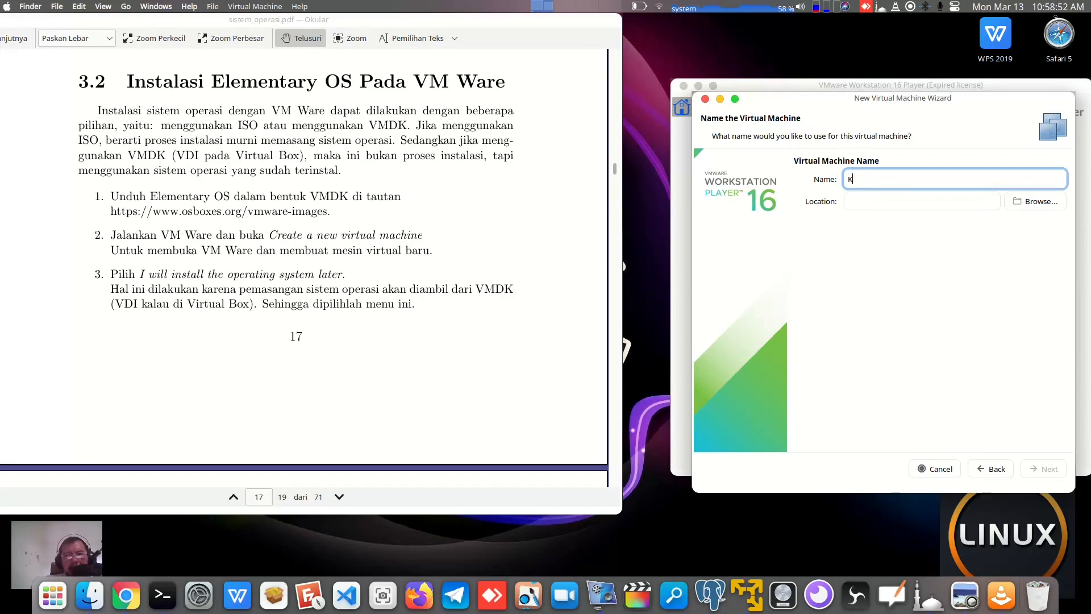
text(ali Linux 2023)
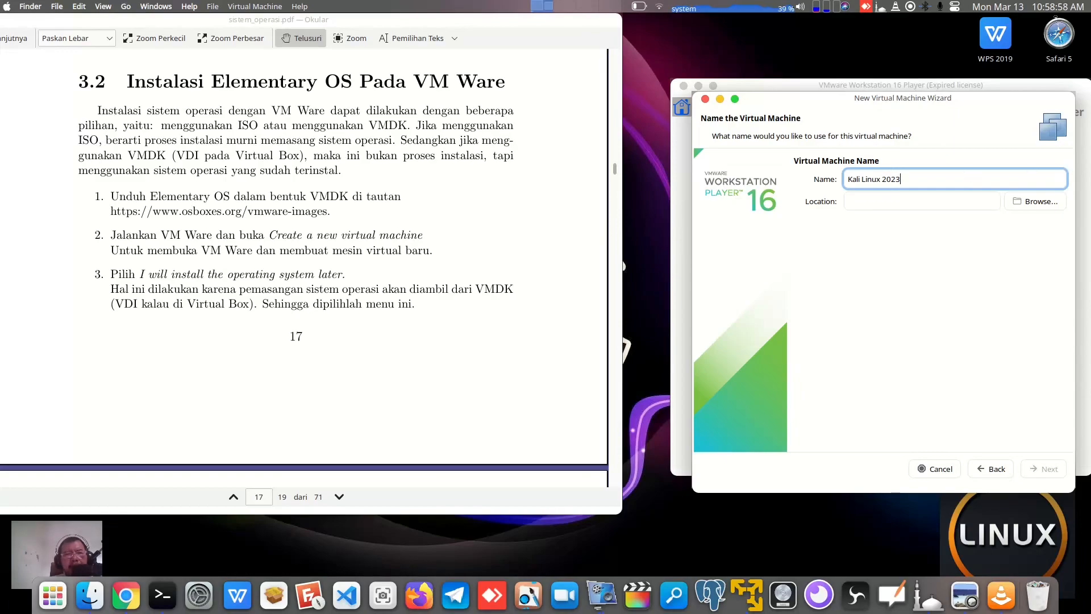
- Set the location to vmware/Kali Linux/Kali Linux 2023 in the home folder, following the guide, and accept using the existing location
scroll(449, 320, down, 6)
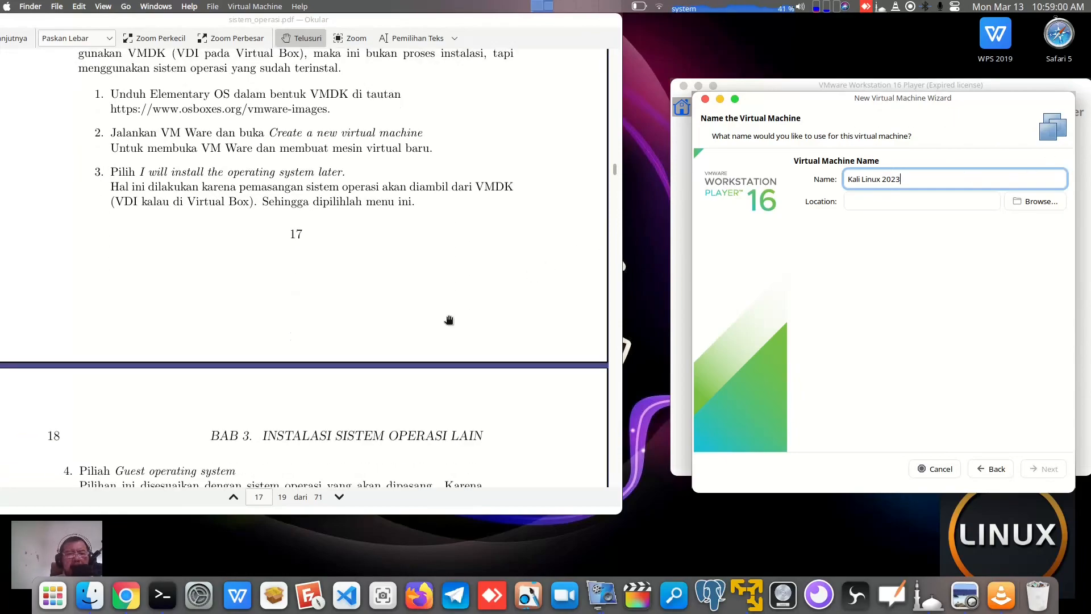
scroll(449, 320, down, 5)
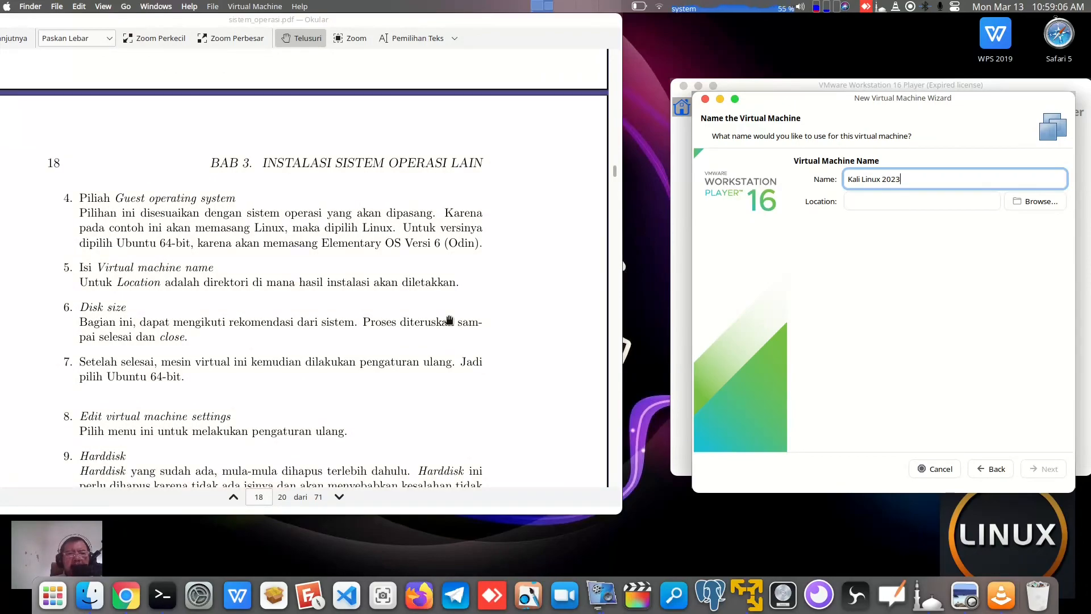
click(1046, 202)
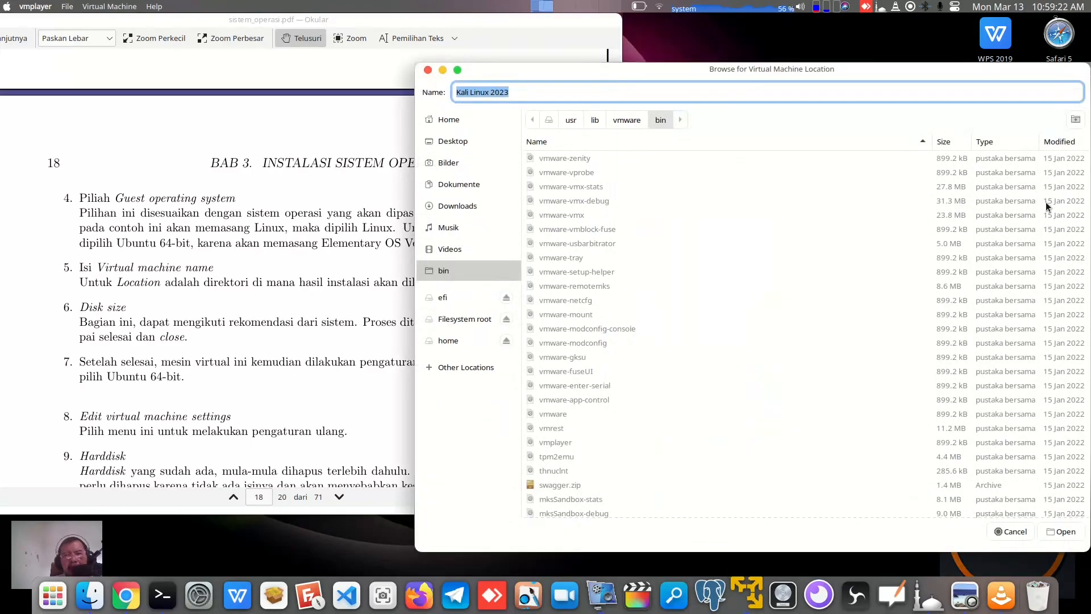
click(453, 122)
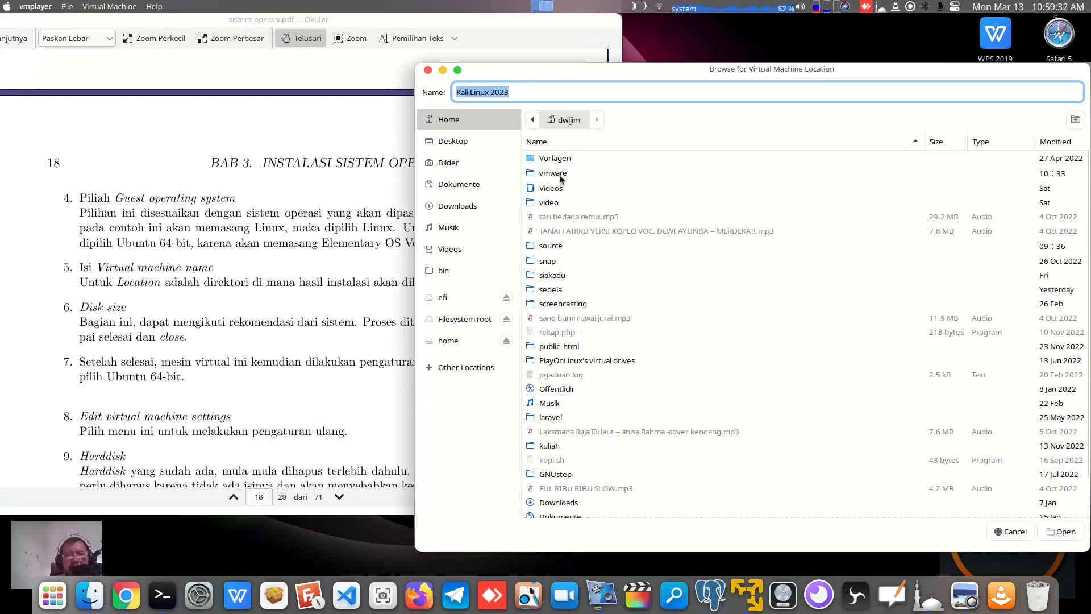
double_click(559, 173)
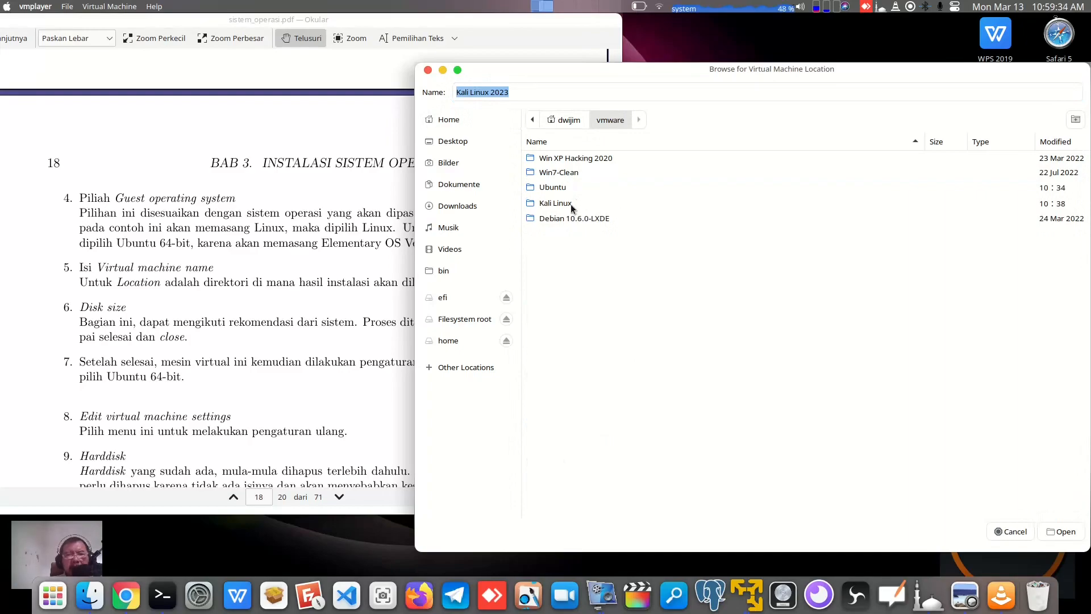
double_click(570, 204)
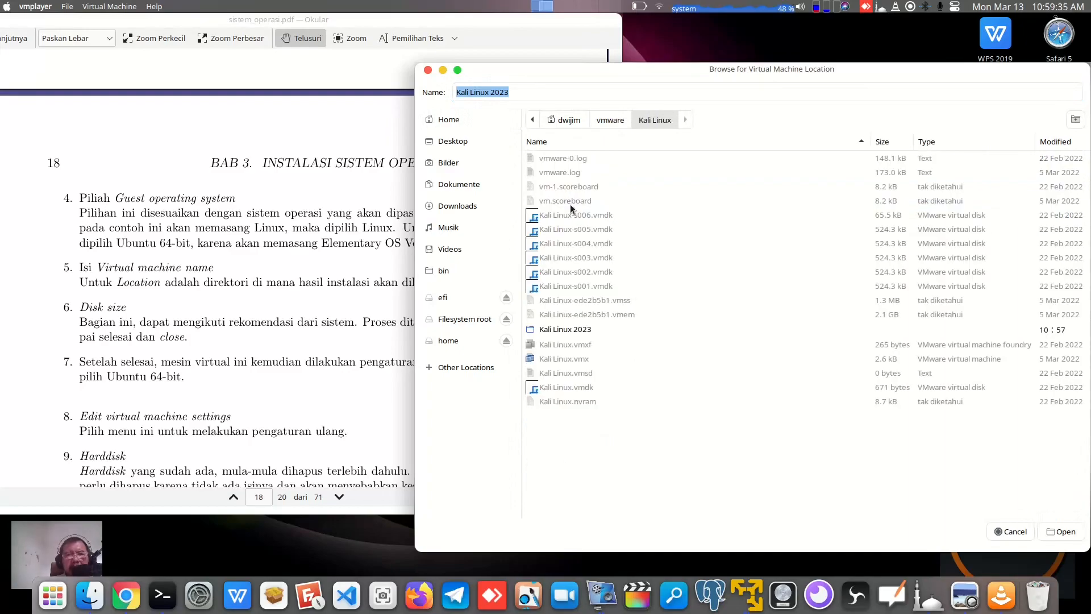
click(1063, 533)
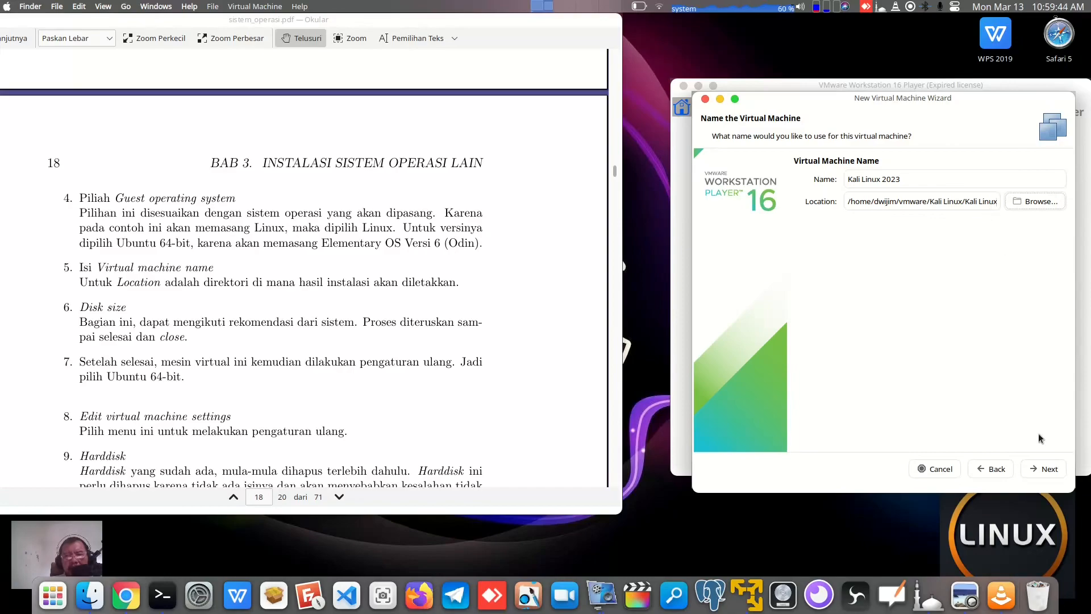
click(1050, 470)
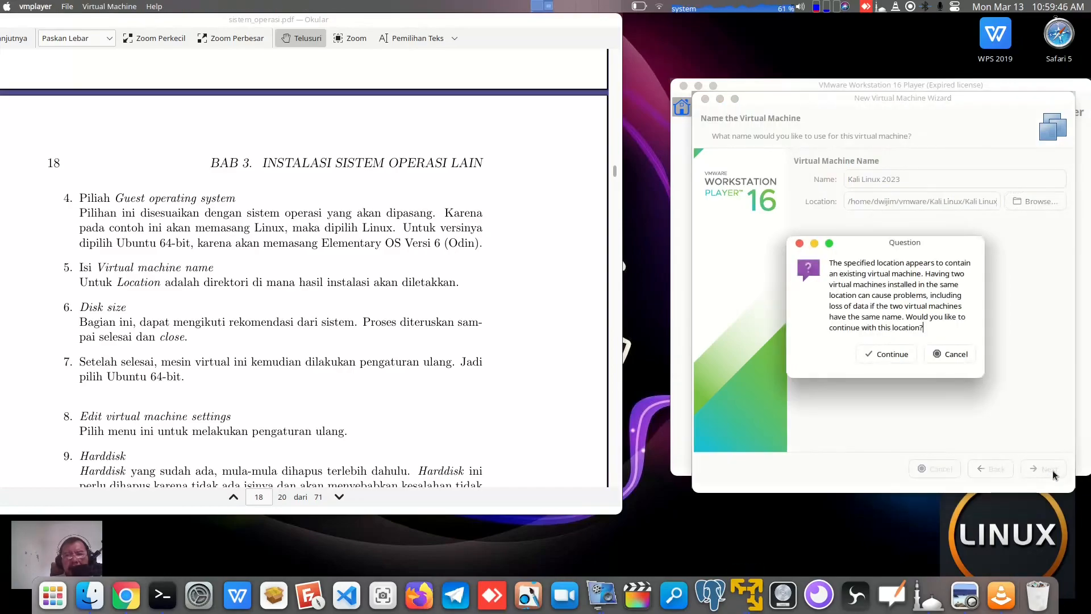
click(895, 353)
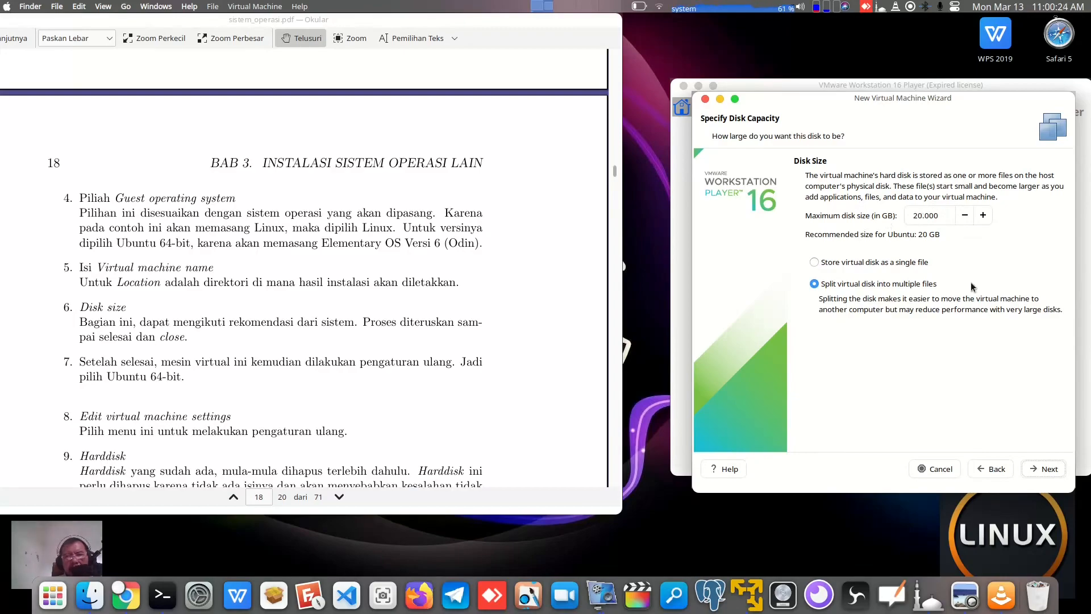
- Accept the 20 GB disk split into multiple files, then finish creating the virtual machine and close the wizard
click(1049, 470)
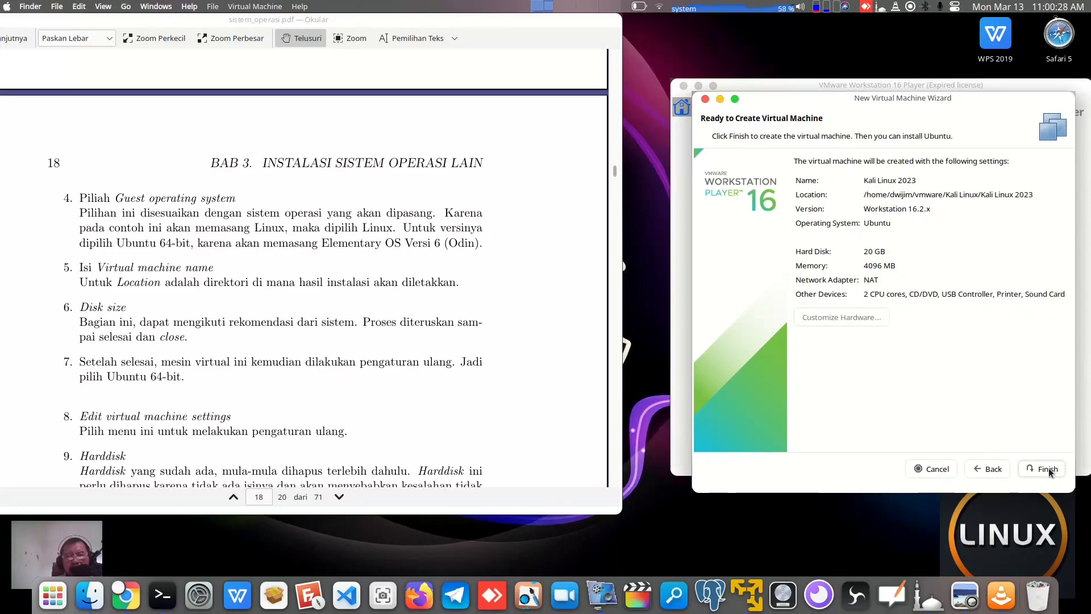
click(1049, 469)
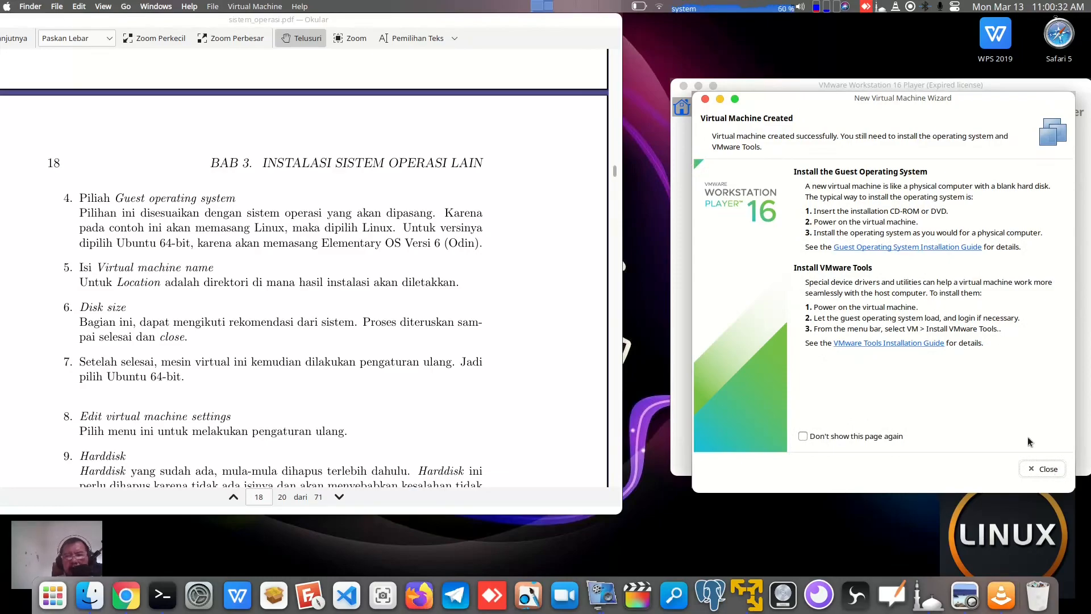
click(1048, 469)
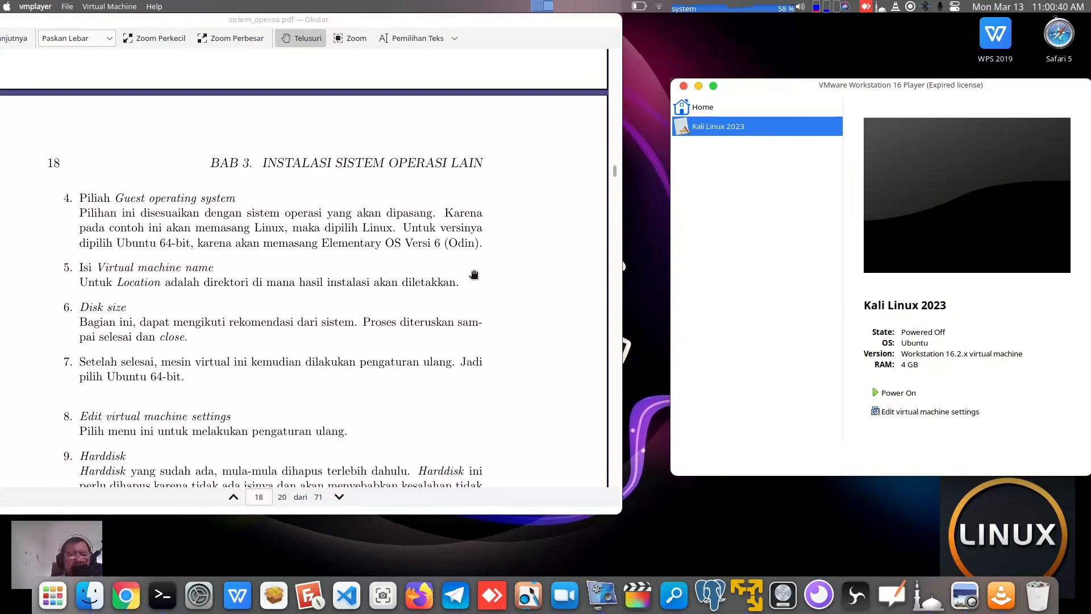
- Consult the guide's hard disk instructions, then remove the 20 GB SCSI hard disk in the Kali Linux 2023 machine's settings
scroll(474, 276, down, 3)
scroll(474, 275, down, 6)
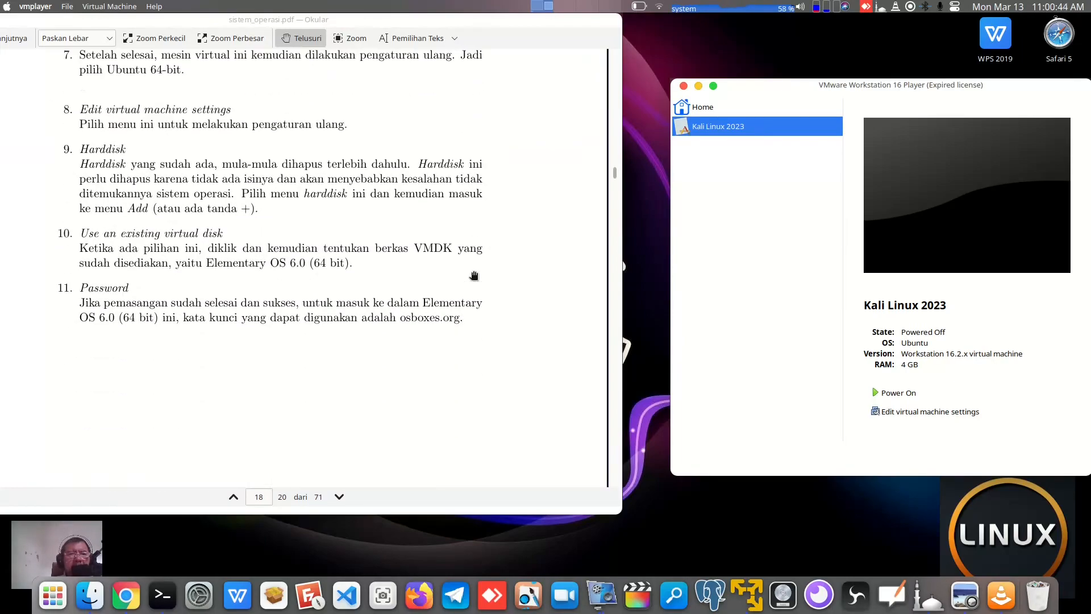
scroll(474, 276, down, 1)
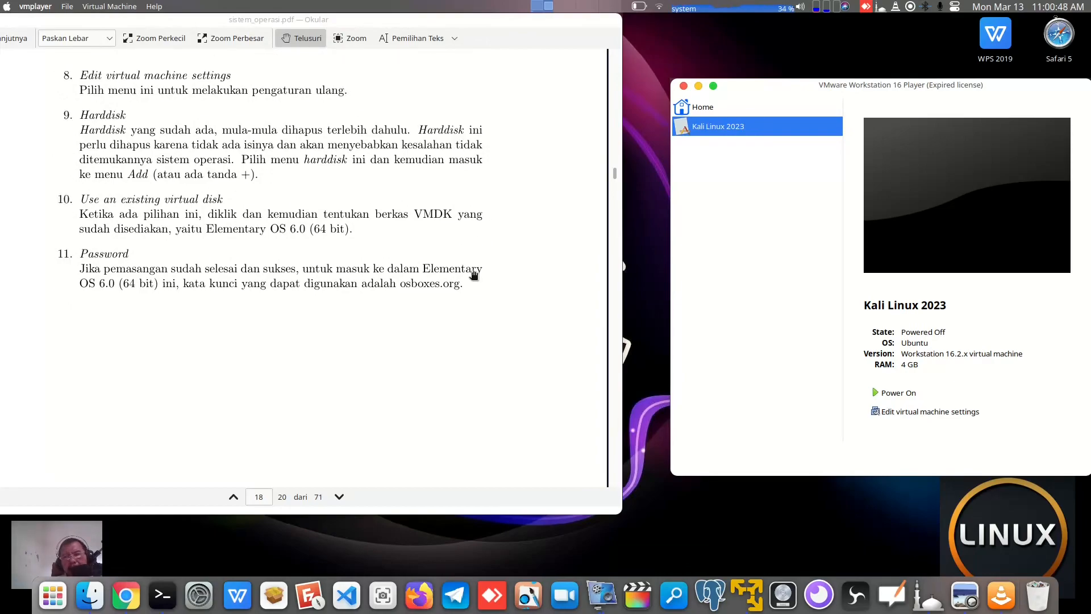
click(918, 413)
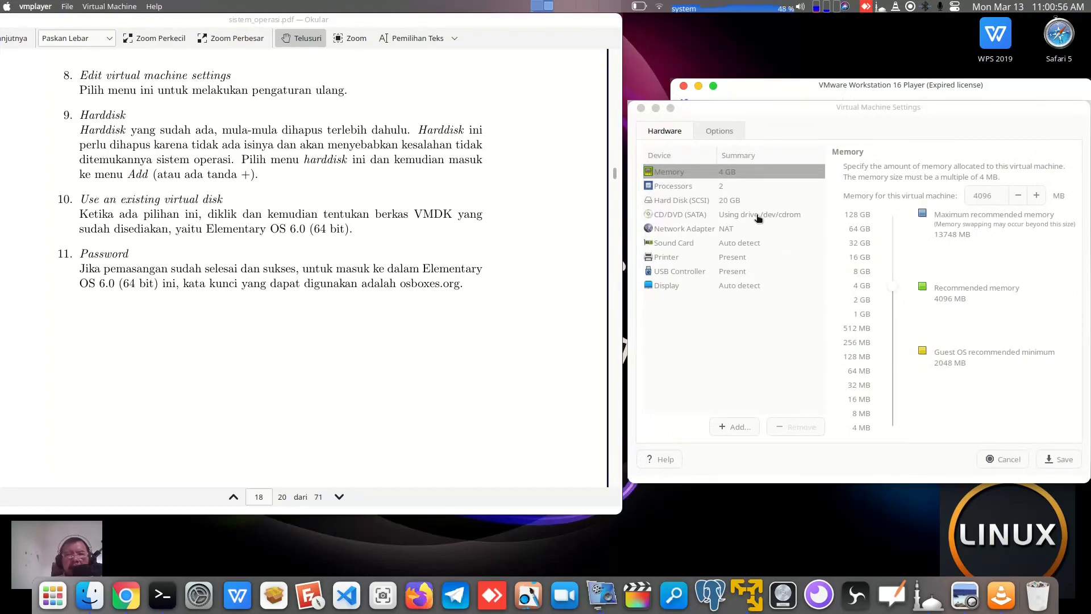
click(713, 202)
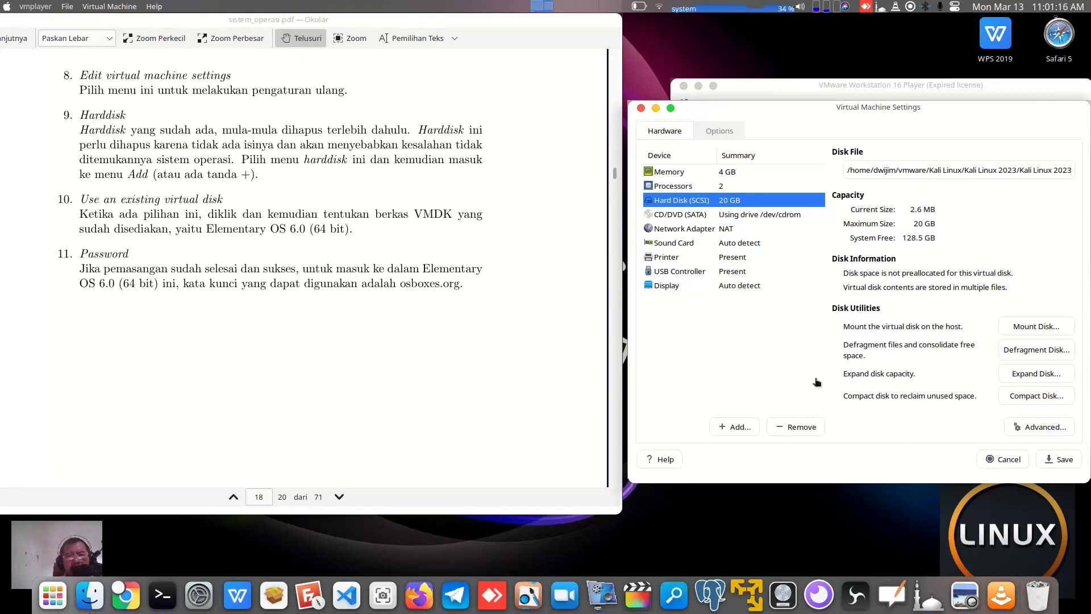
click(802, 427)
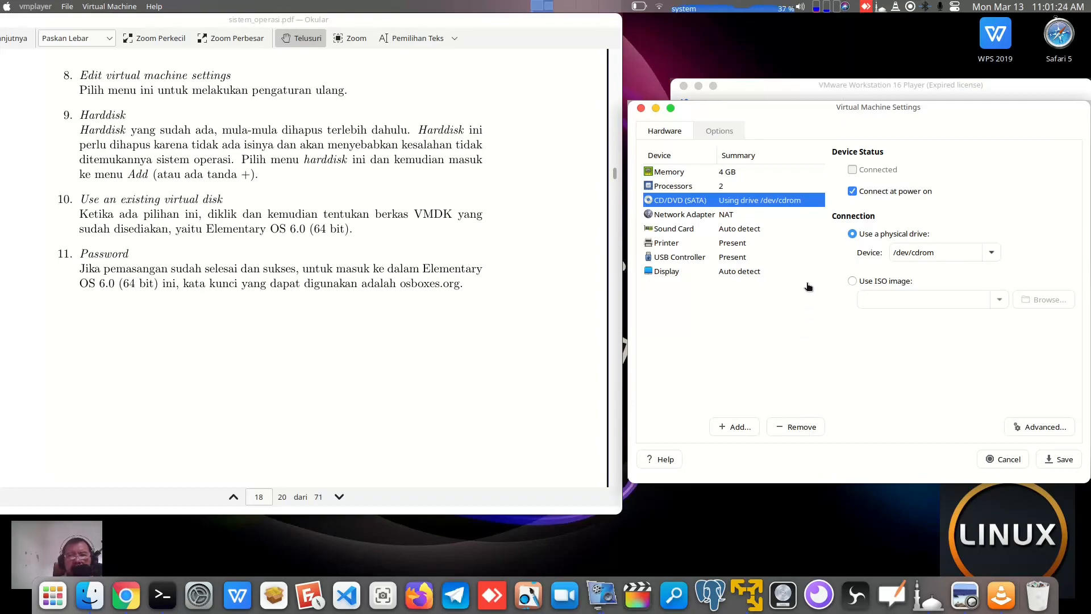
- Begin adding a hard disk of type SATA to the virtual machine, choosing to use an existing virtual disk
click(734, 428)
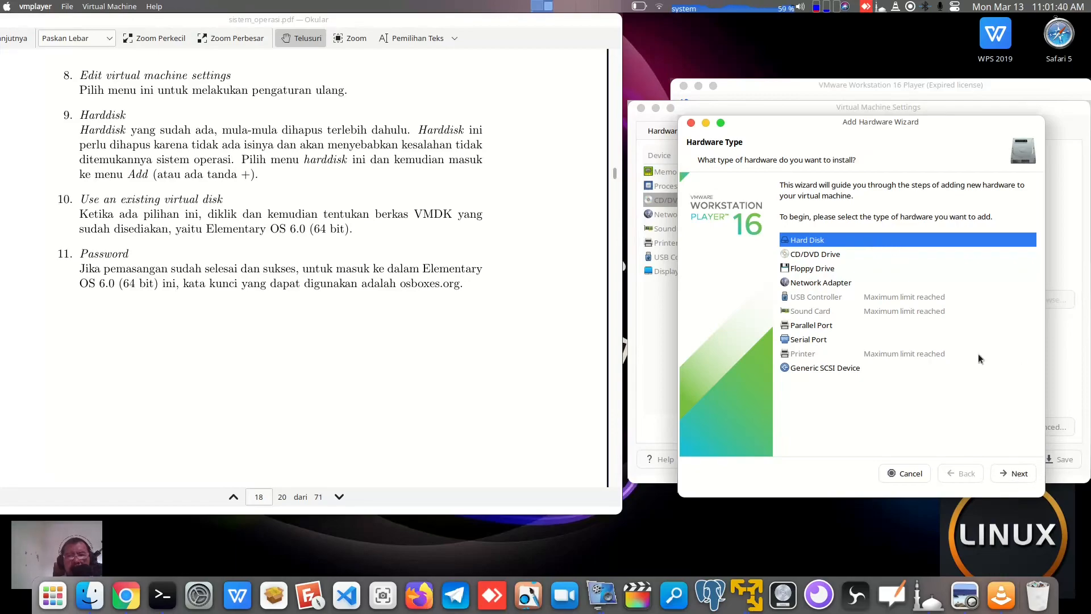
click(1020, 474)
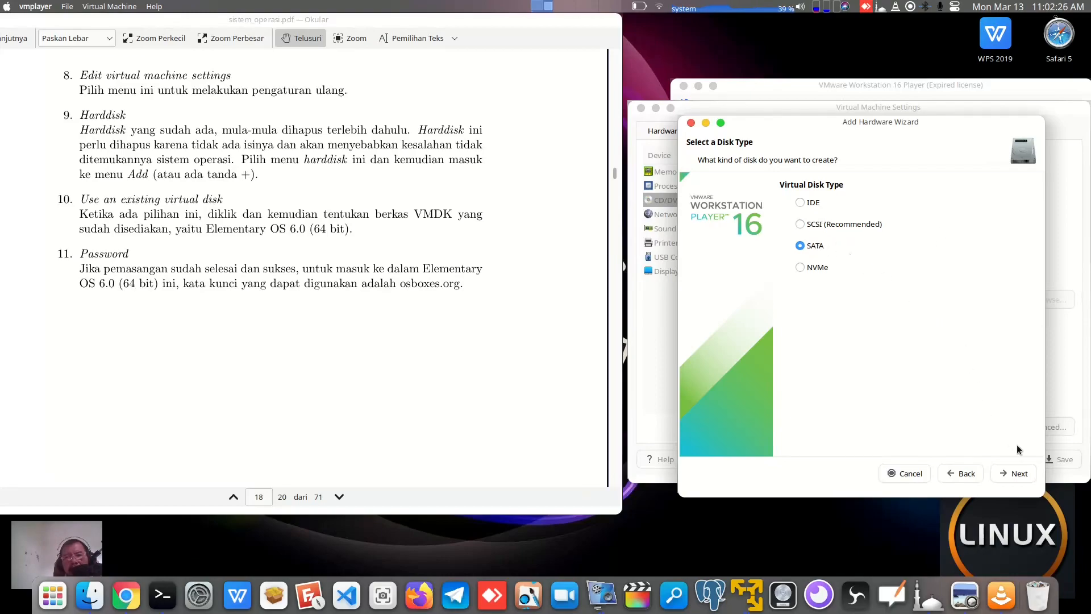
click(1018, 475)
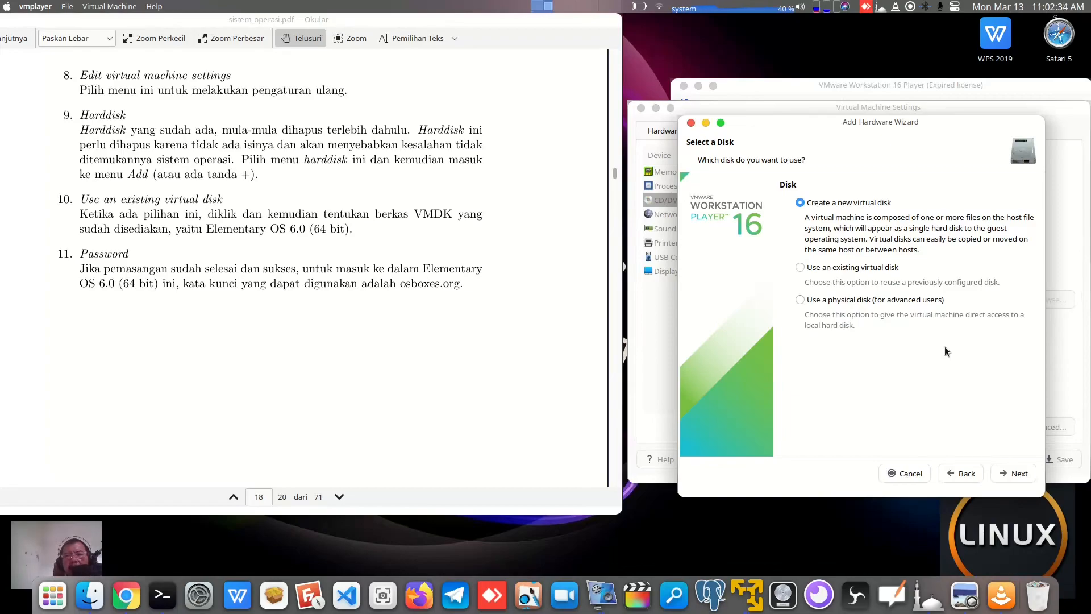
click(835, 272)
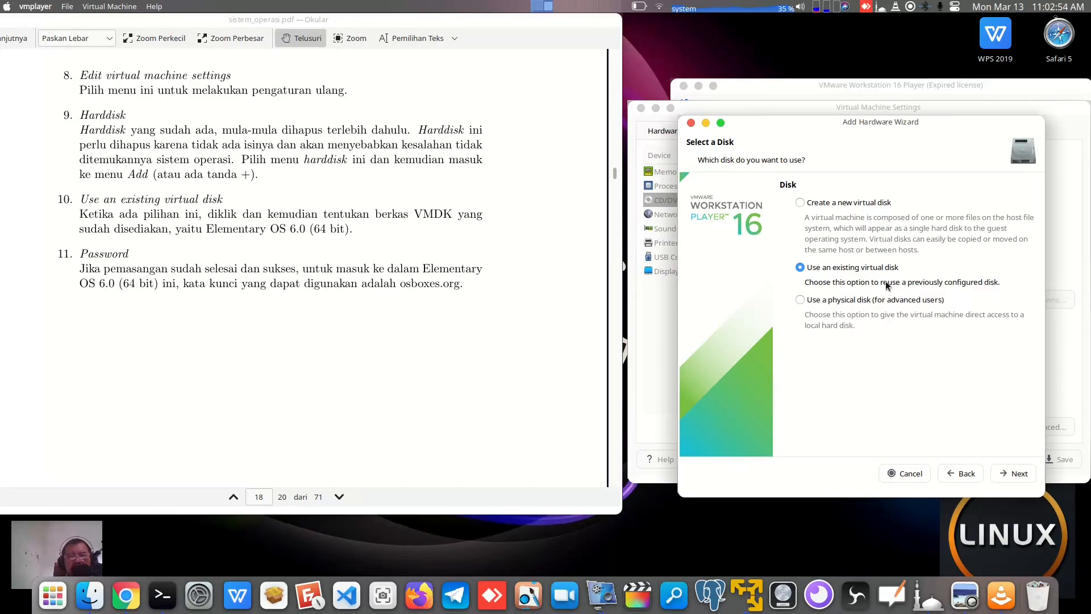
click(1020, 474)
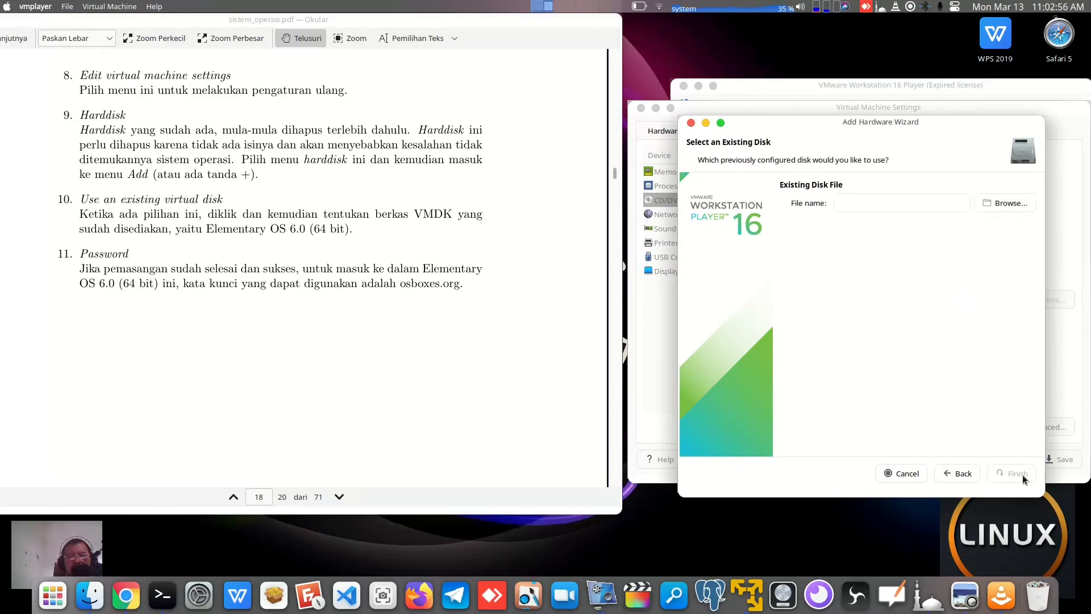
- Select Kali Linux 2022.3 (64bit).vmdk from the home folder's source/ova/64bit as the existing disk, then finish the wizard and save the machine settings
click(1005, 202)
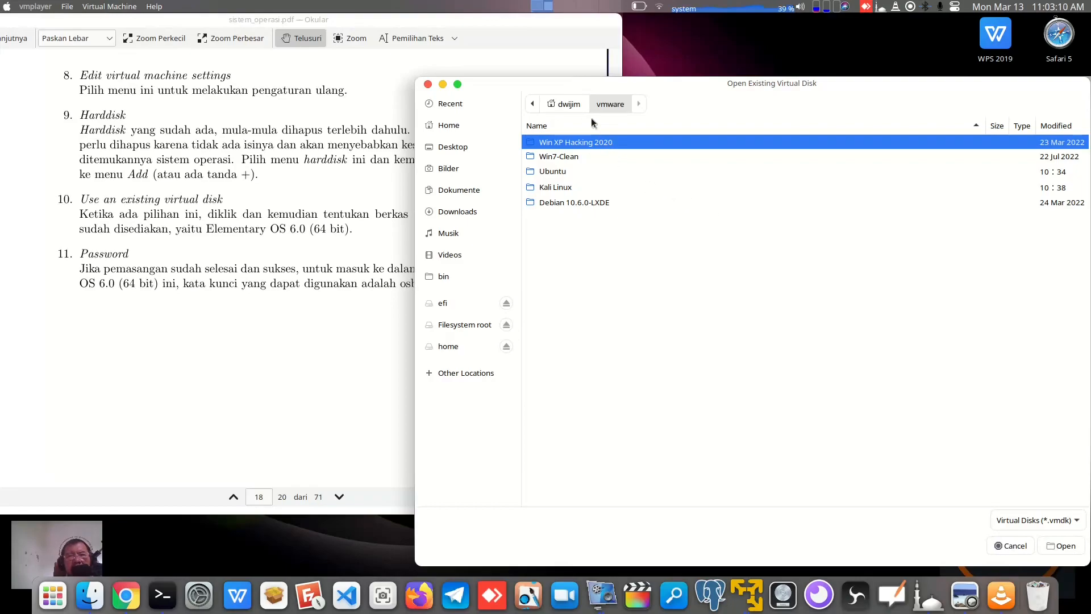
click(577, 109)
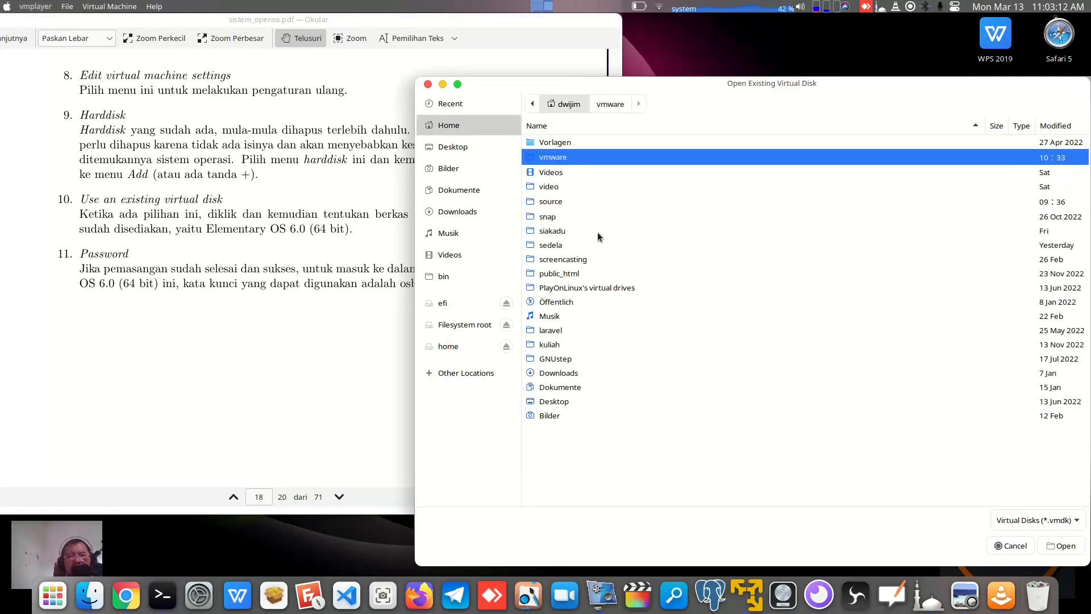
double_click(557, 200)
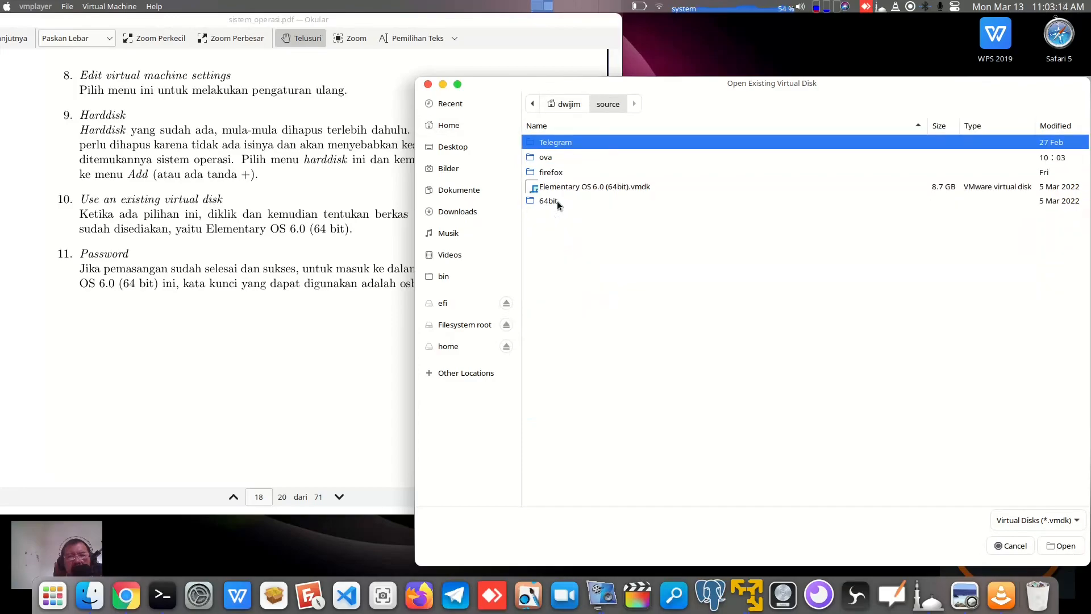
double_click(547, 158)
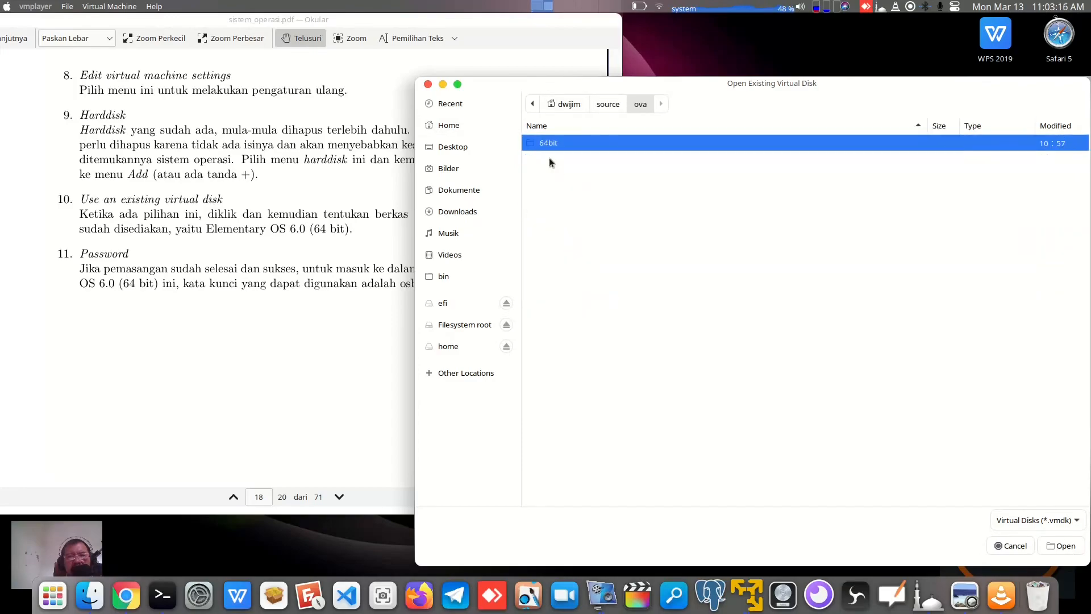
double_click(573, 145)
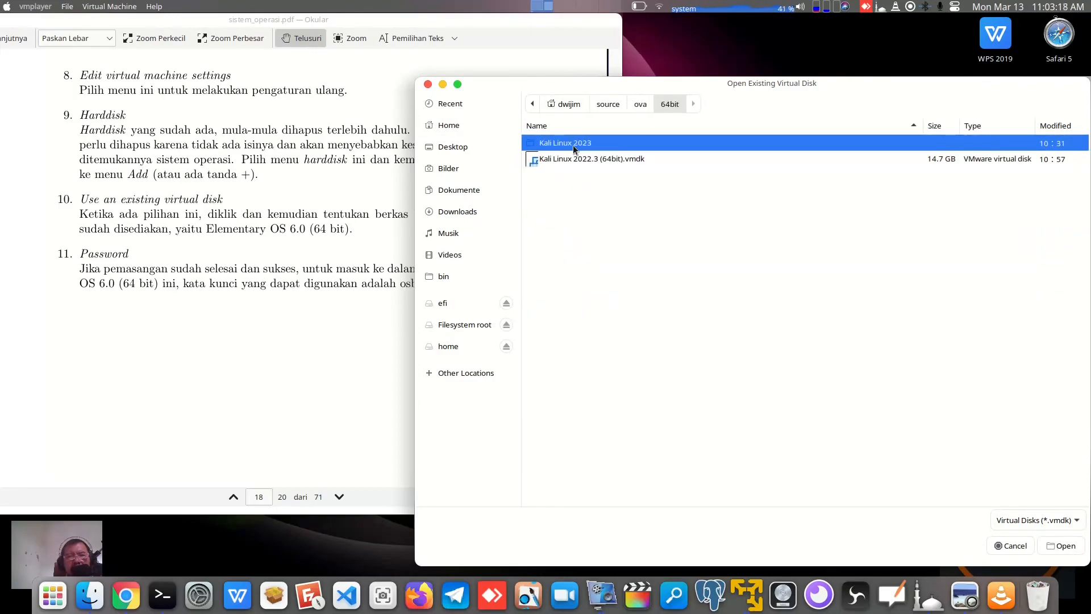
click(615, 158)
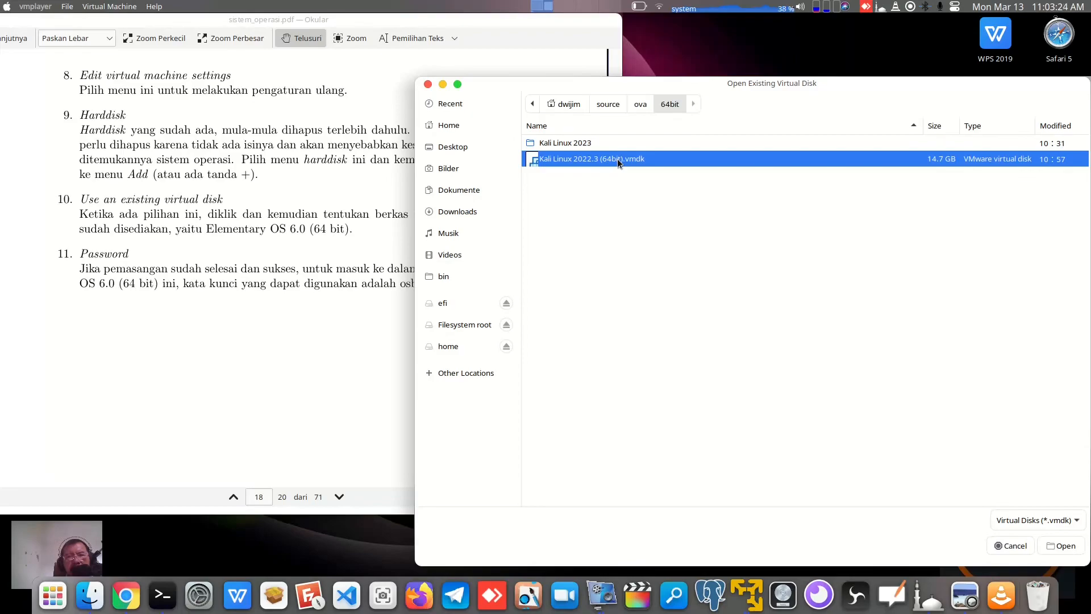
click(1066, 547)
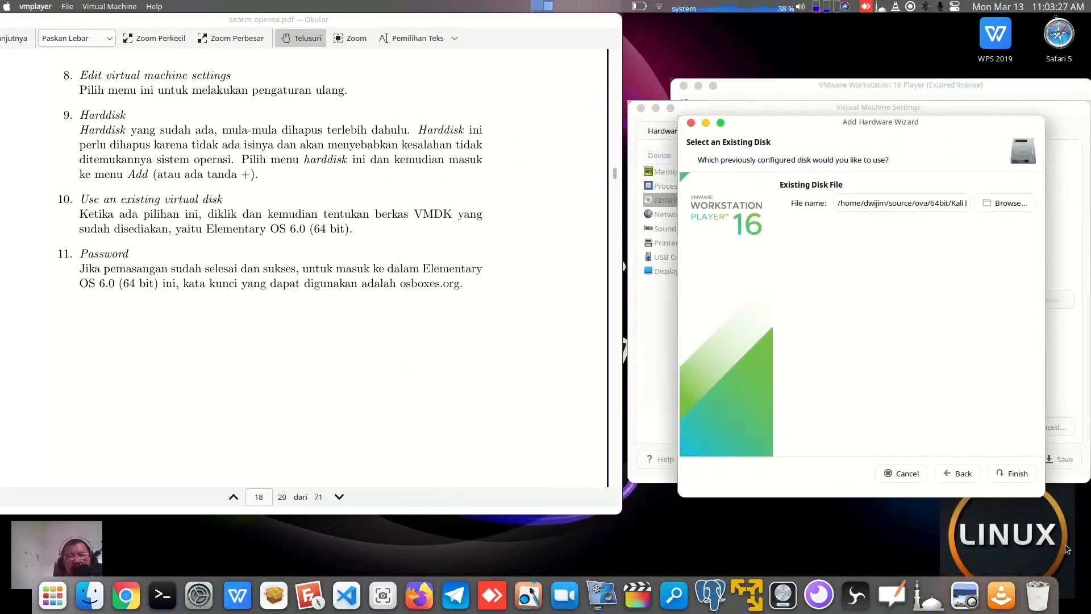
click(1017, 475)
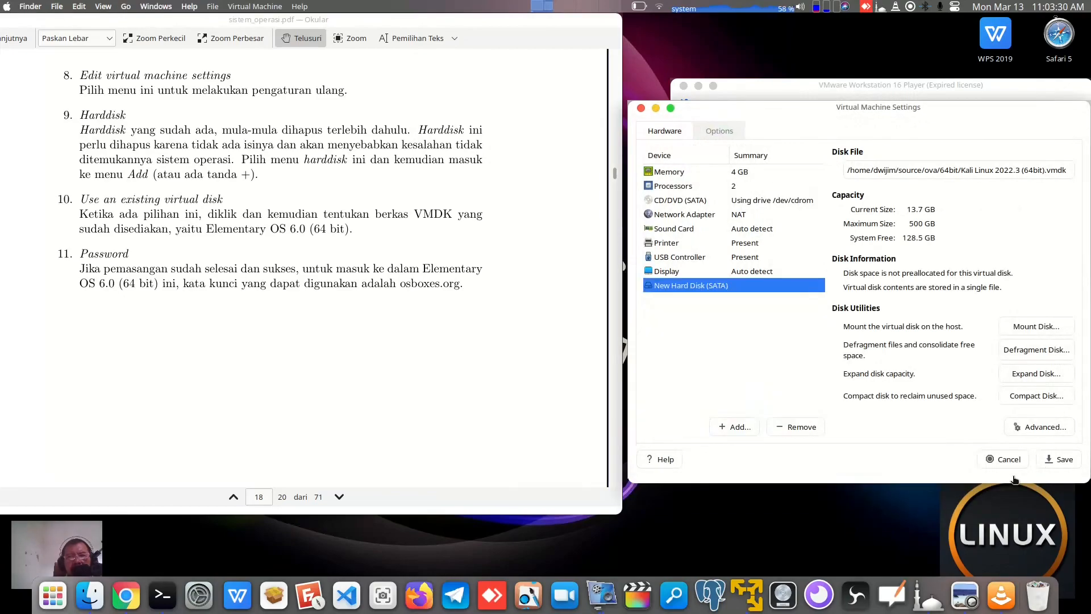
click(1065, 460)
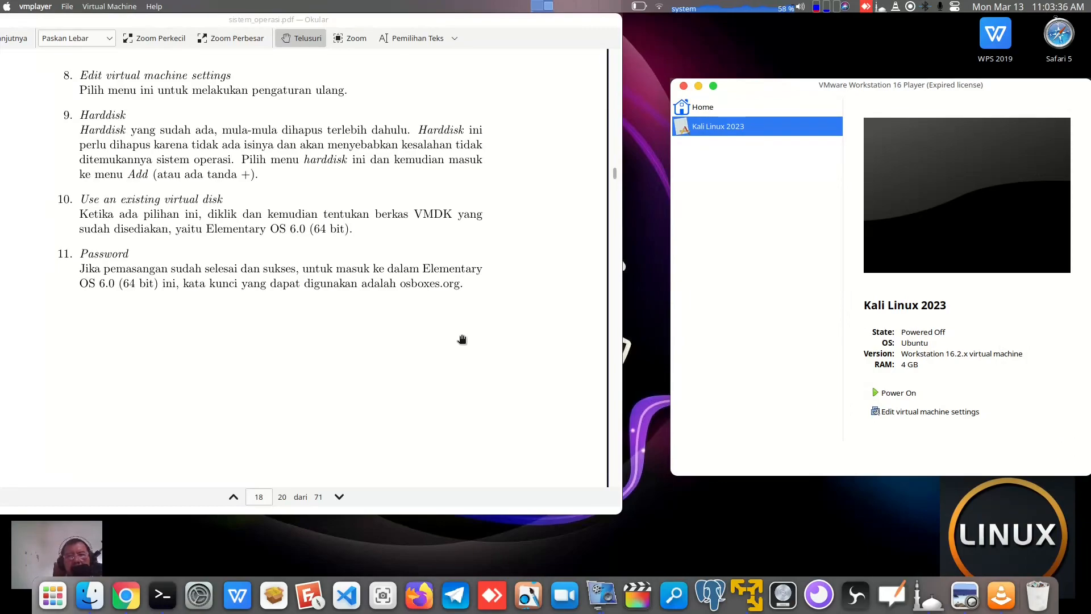
- Power on the Kali Linux 2023 virtual machine in a maximized player window with the PDF guide minimized, and dismiss the CD-ROM notice
click(314, 180)
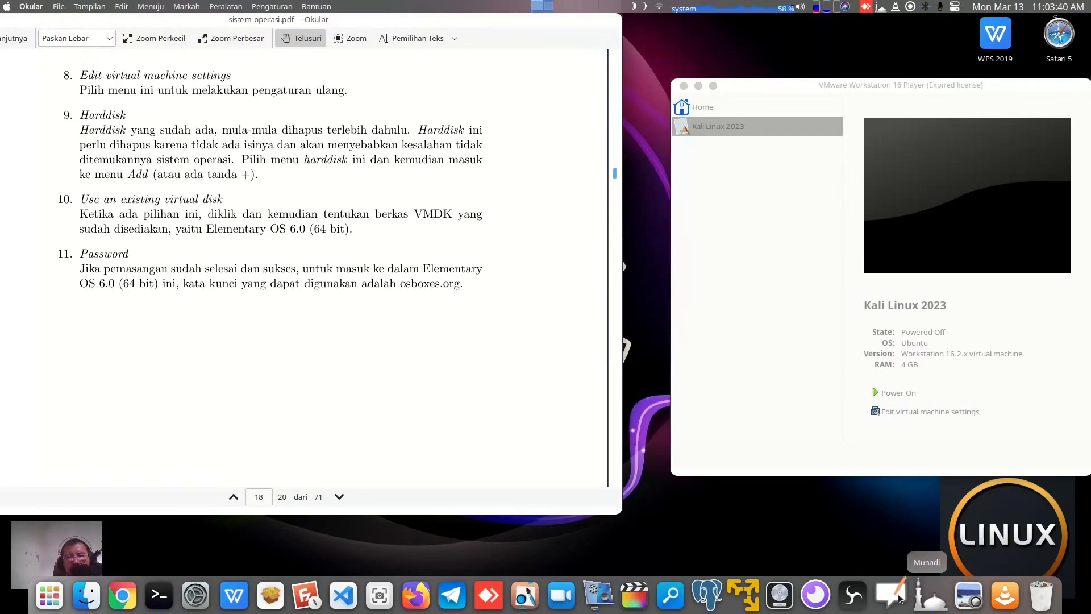
click(970, 601)
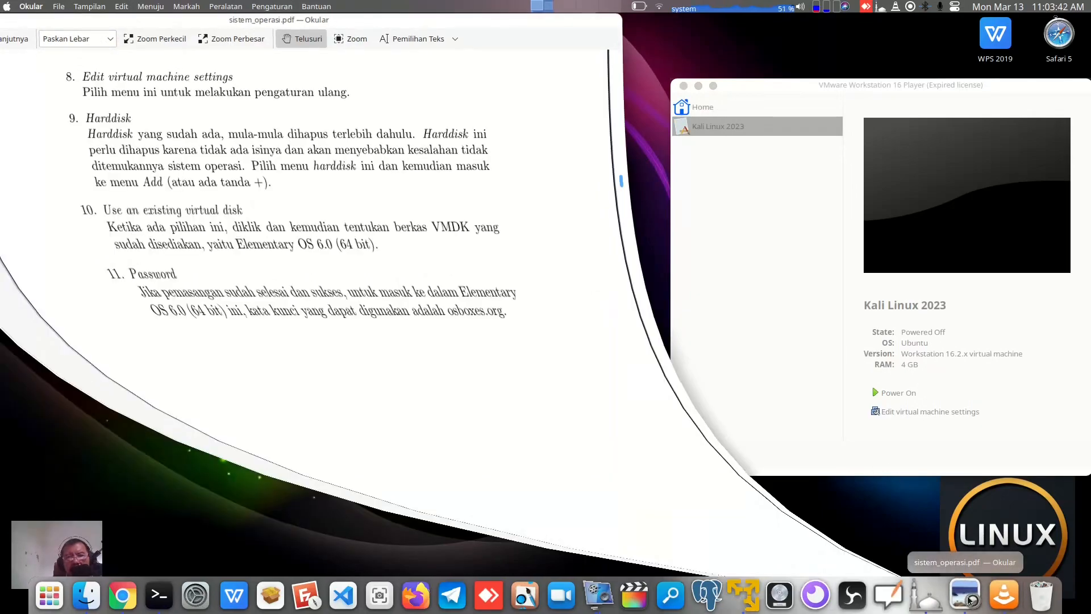
click(713, 86)
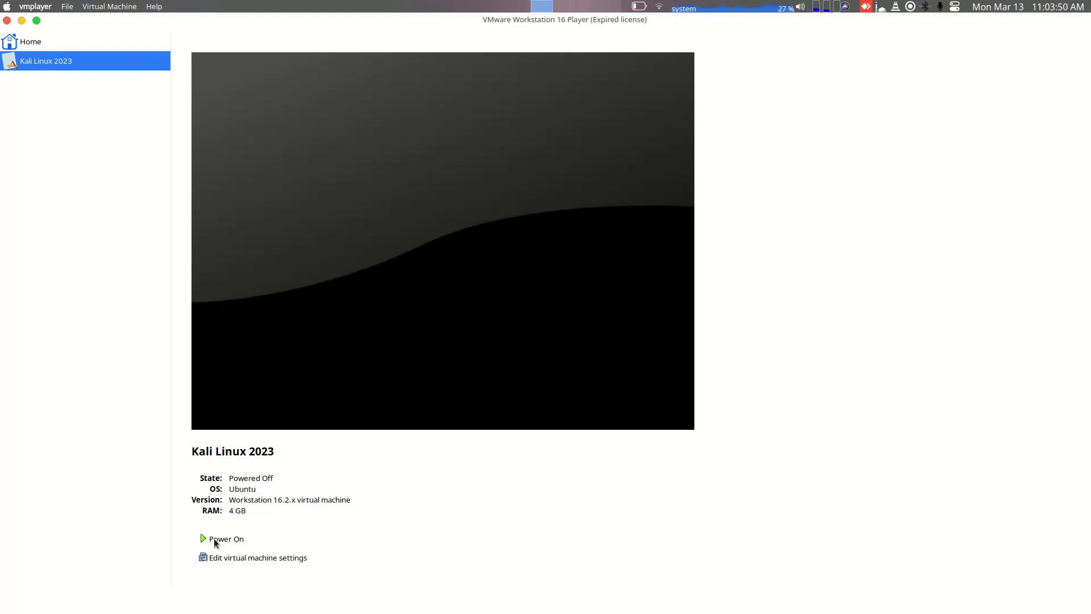
click(213, 539)
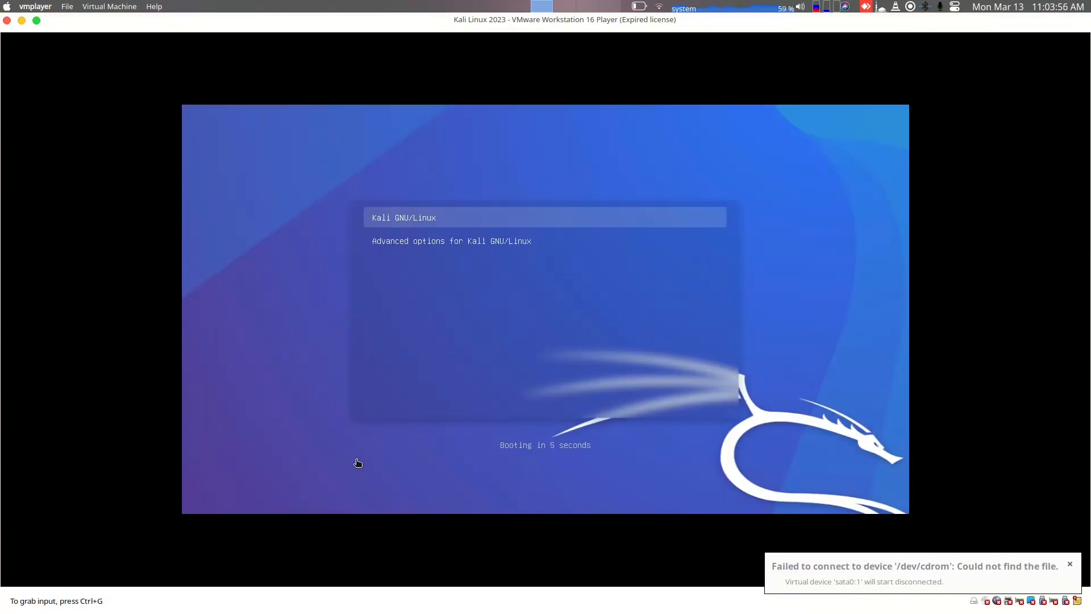
click(1069, 565)
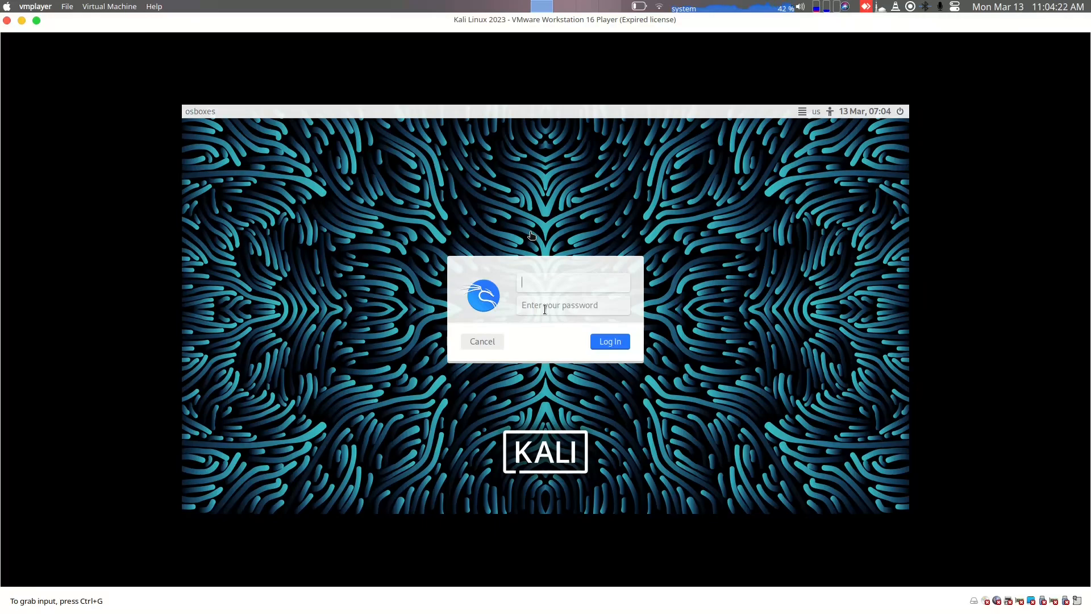
- Log in to Kali Linux with the username osboxes and the account password
click(569, 285)
text(osbo)
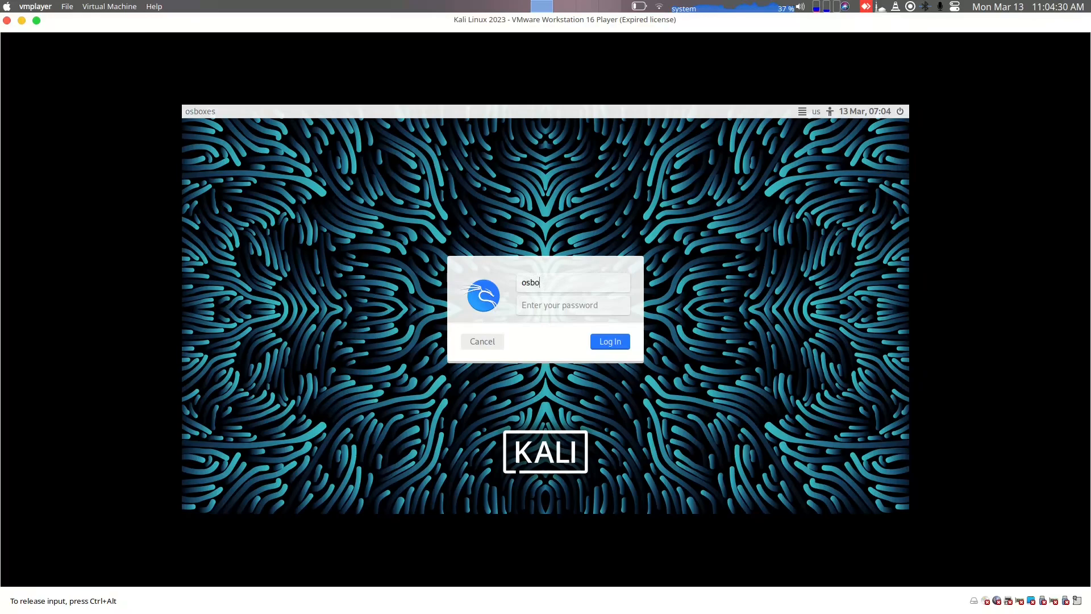
text(xrs)
key(BackSpace)
text(es)
key(BackSpace)
key(BackSpace)
key(BackSpace)
key(BackSpace)
text(xes)
click(565, 304)
text(•••••••••••)
click(607, 345)
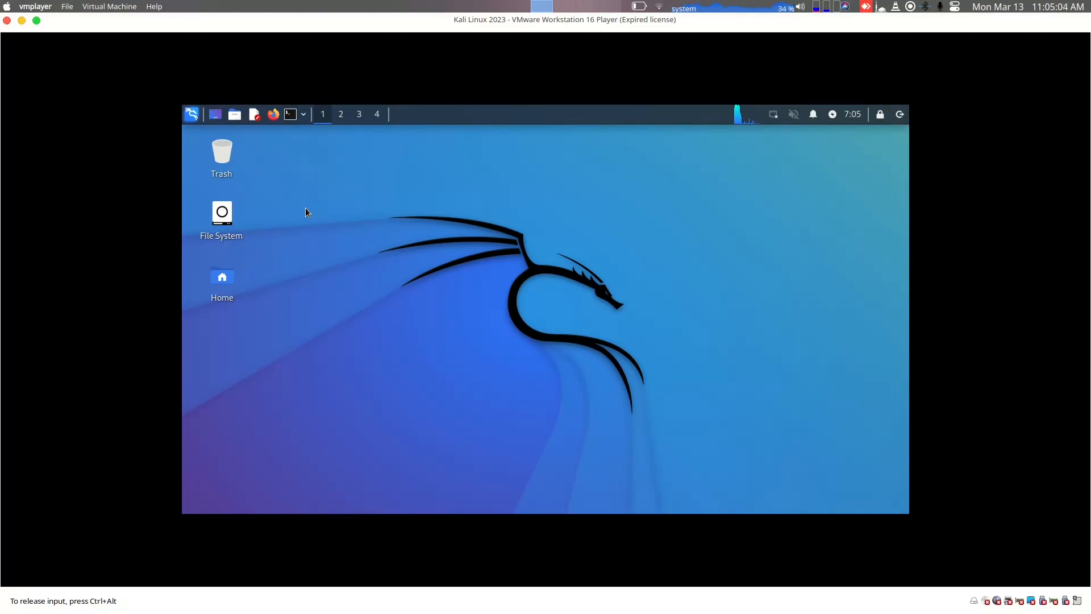
- Look at the Password Attacks category in Kali's application list, then dismiss the list
click(194, 115)
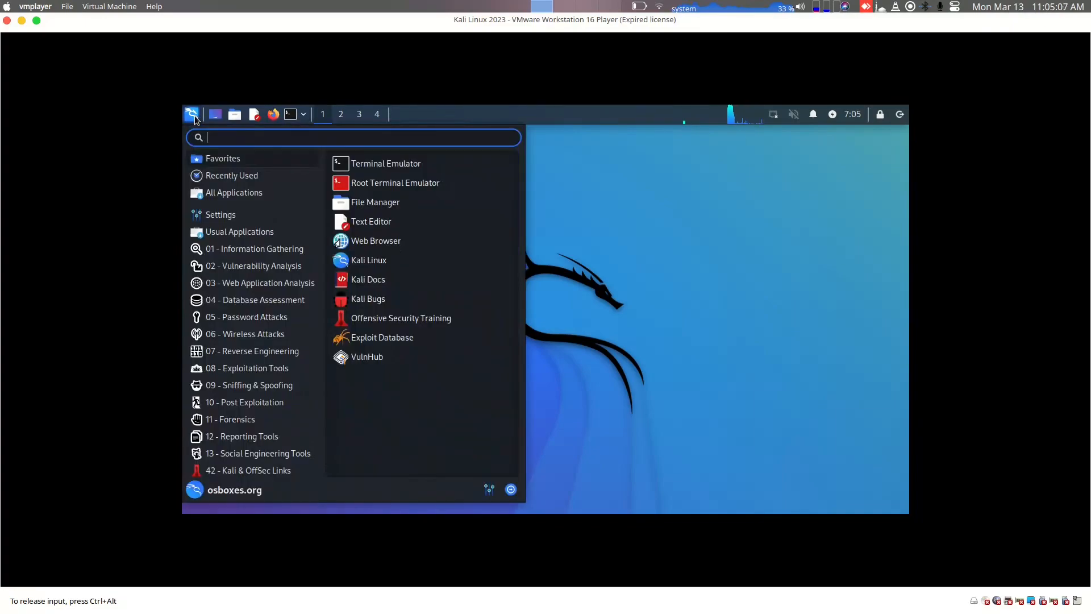
click(297, 317)
click(708, 351)
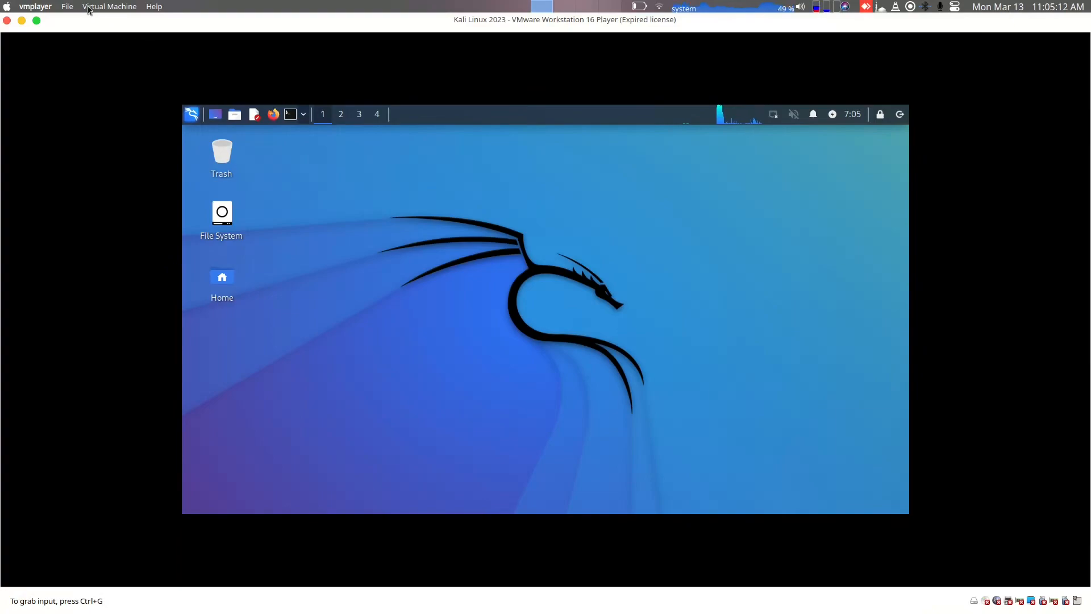
- Release input from the guest, restore the virtual machine window from maximized, and reposition and enlarge it on the host desktop
click(364, 289)
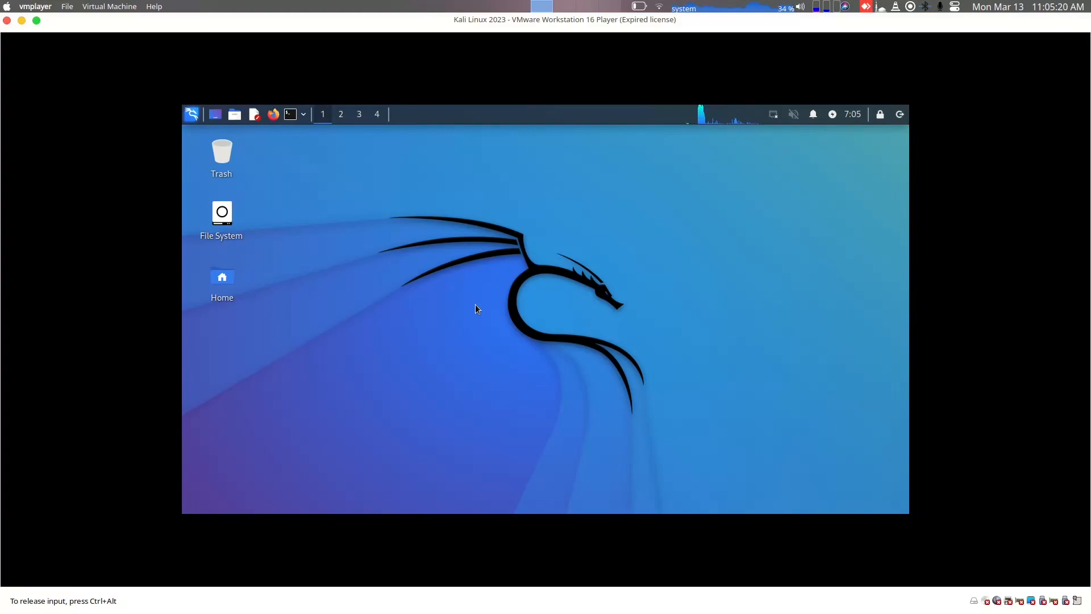
key(ctrl+alt)
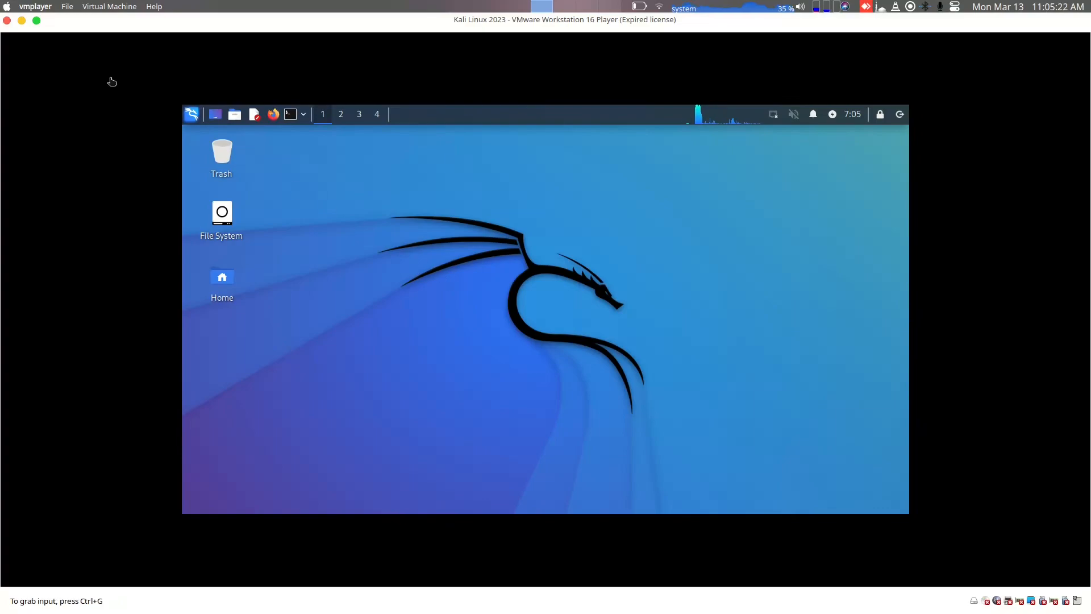
click(36, 20)
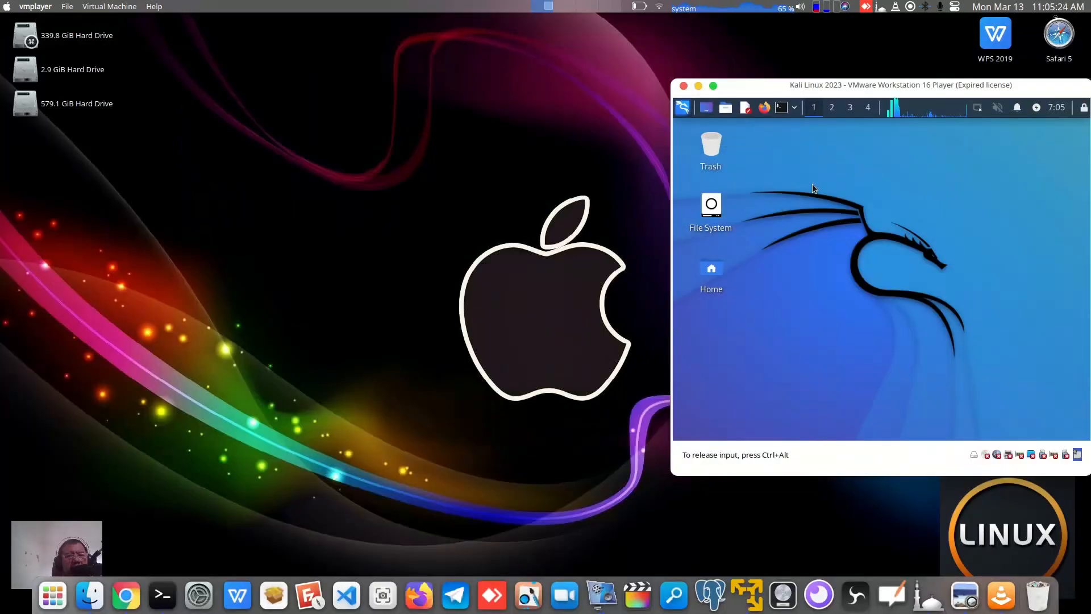
drag(1033, 89, 390, 40)
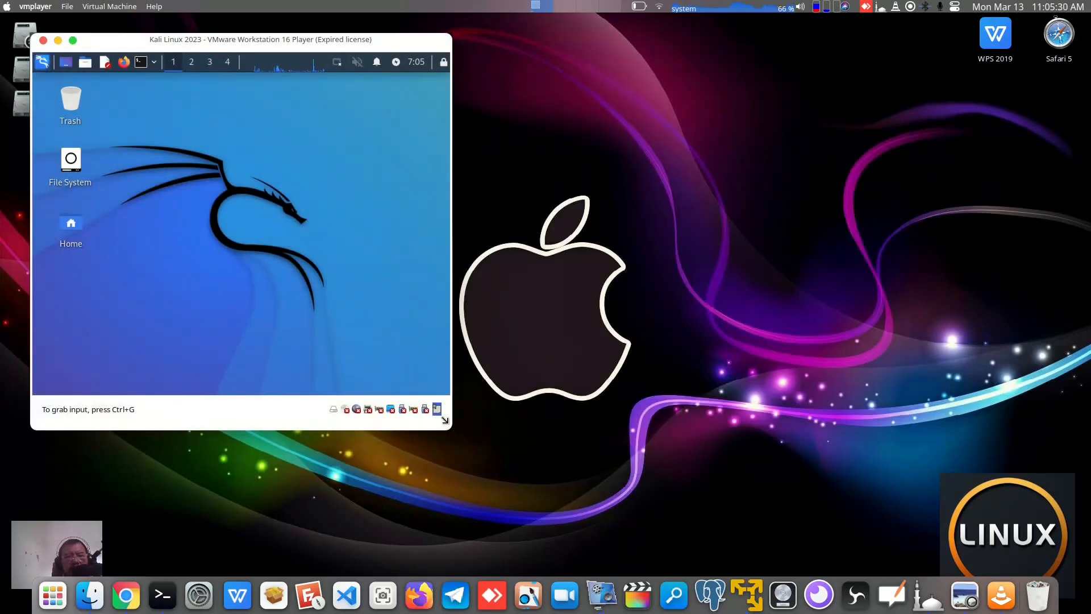
drag(445, 420, 844, 509)
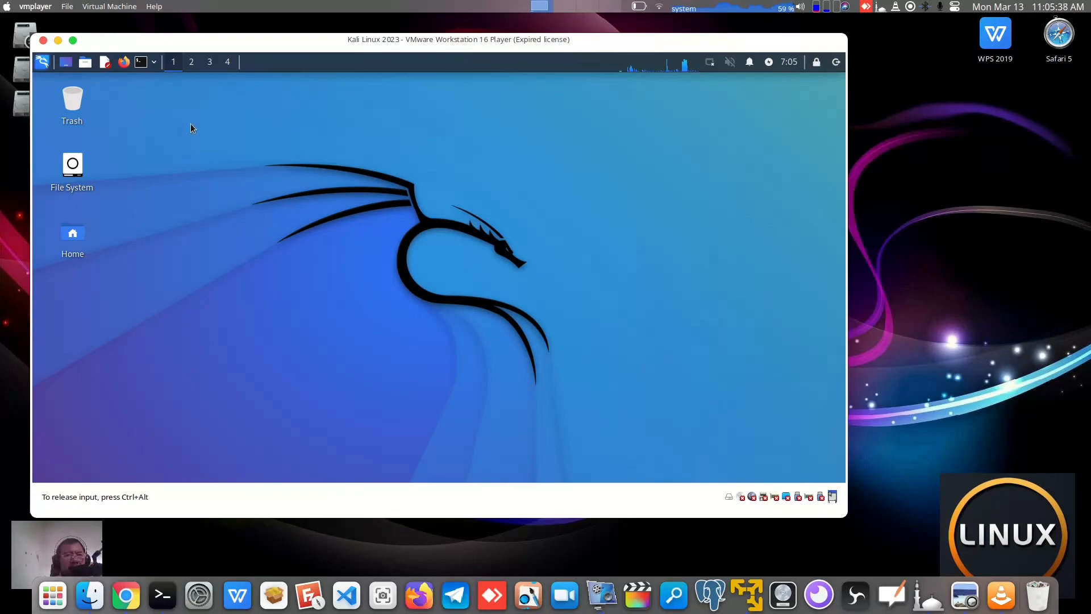
- Look through Kali's Reporting Tools, Forensics and Database Assessment categories, then dismiss the application list
click(42, 62)
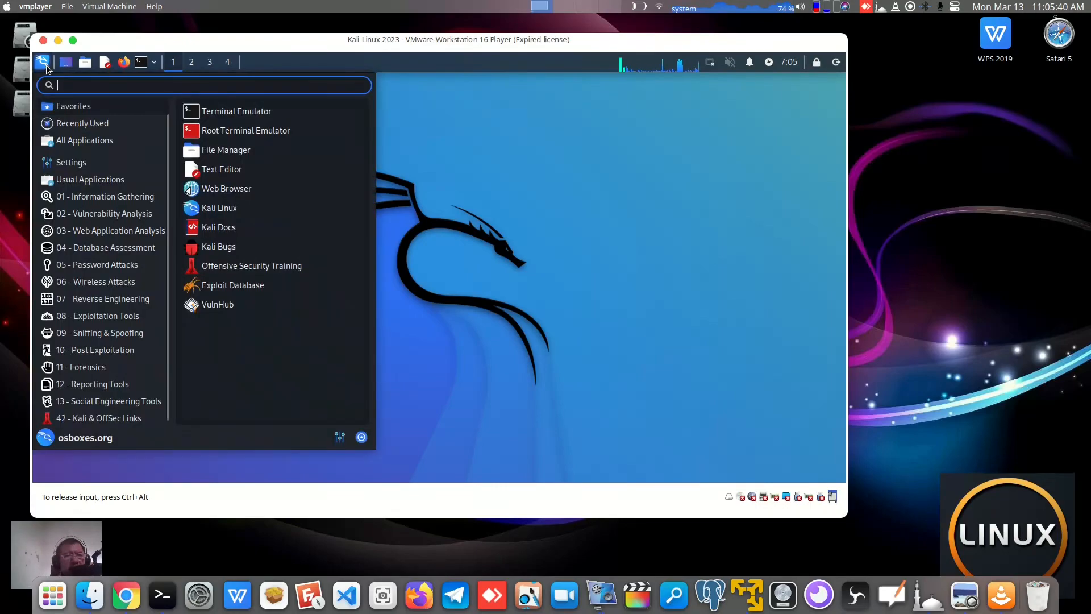
click(119, 385)
click(107, 365)
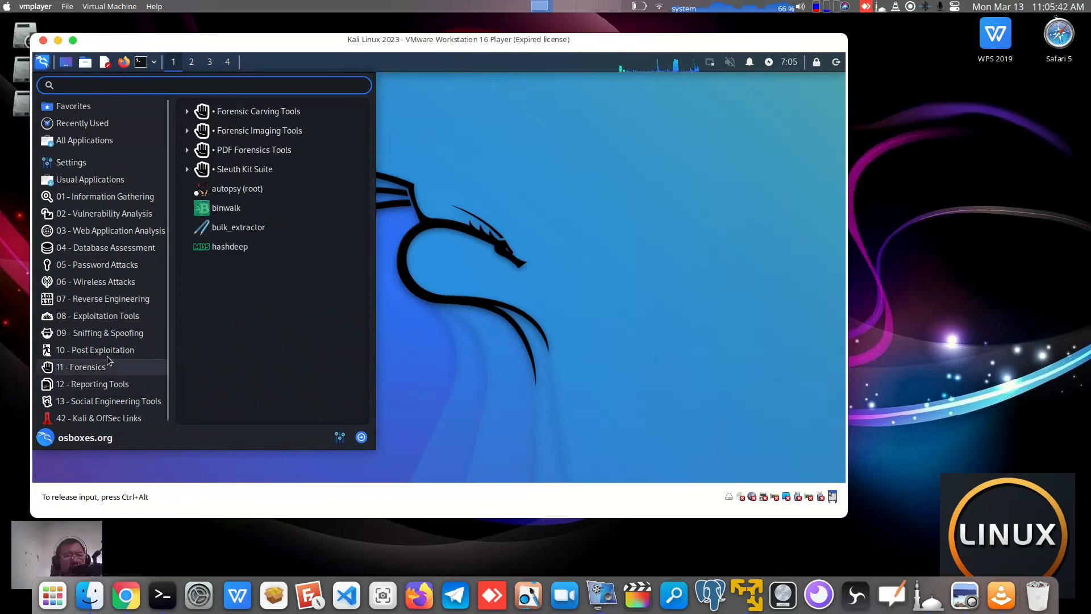
click(110, 247)
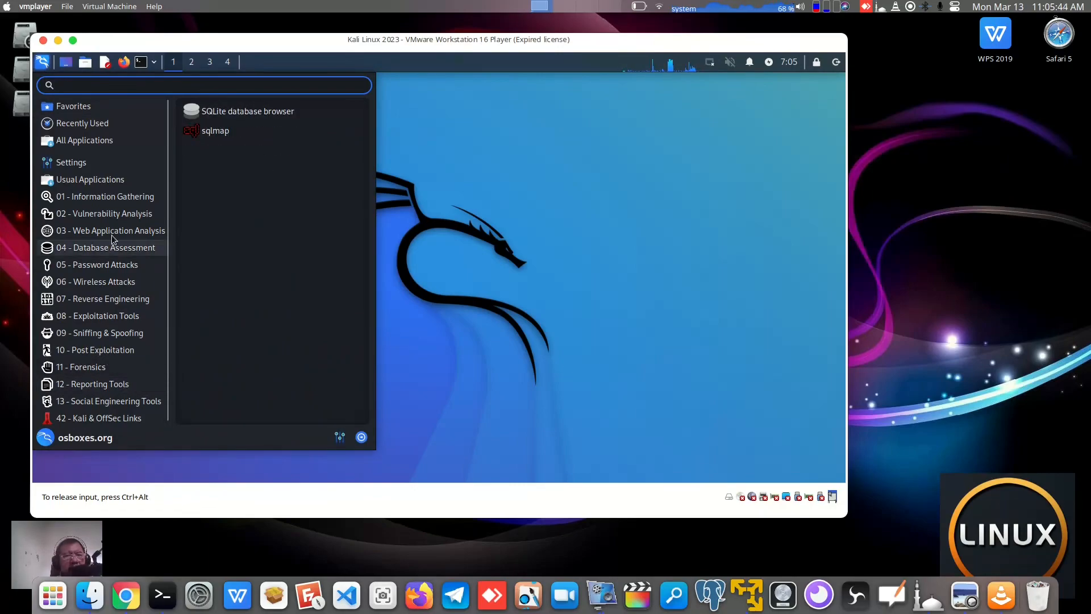
click(659, 164)
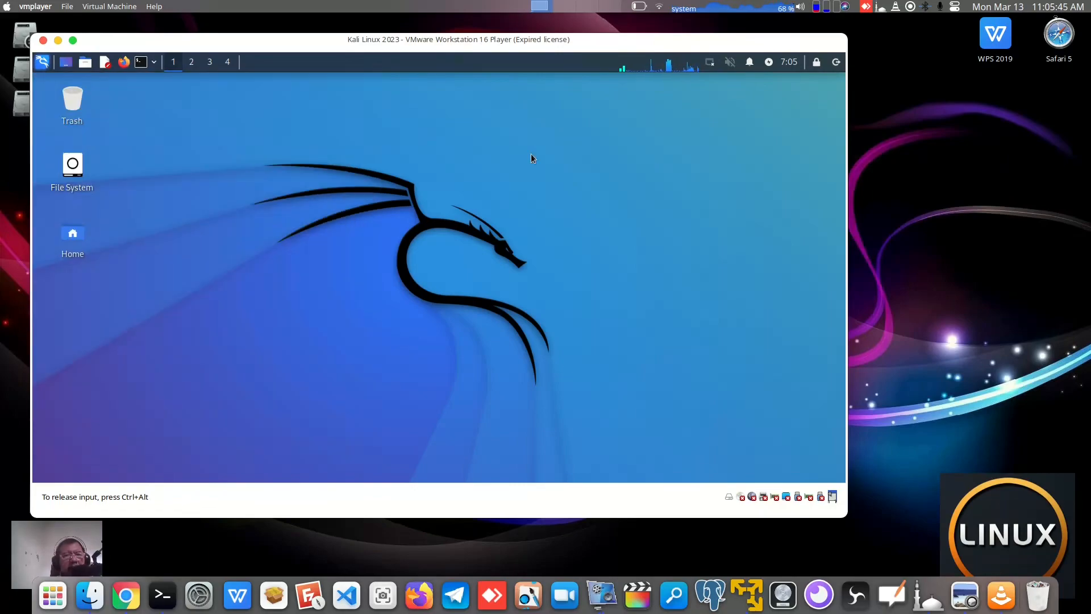
- Open a PowerShell terminal in Kali and run whoami
click(154, 64)
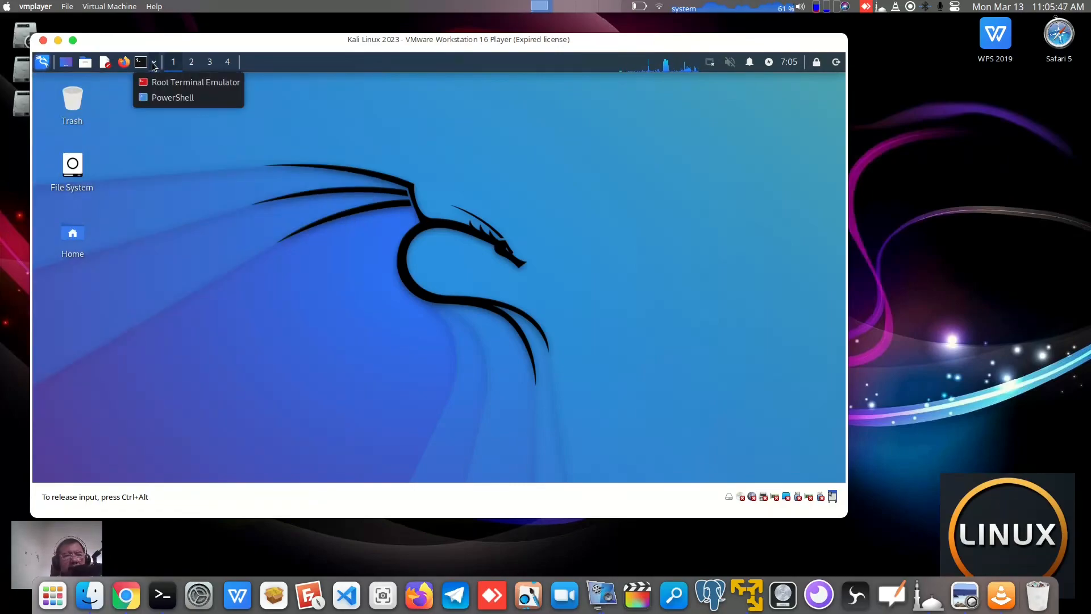
click(174, 97)
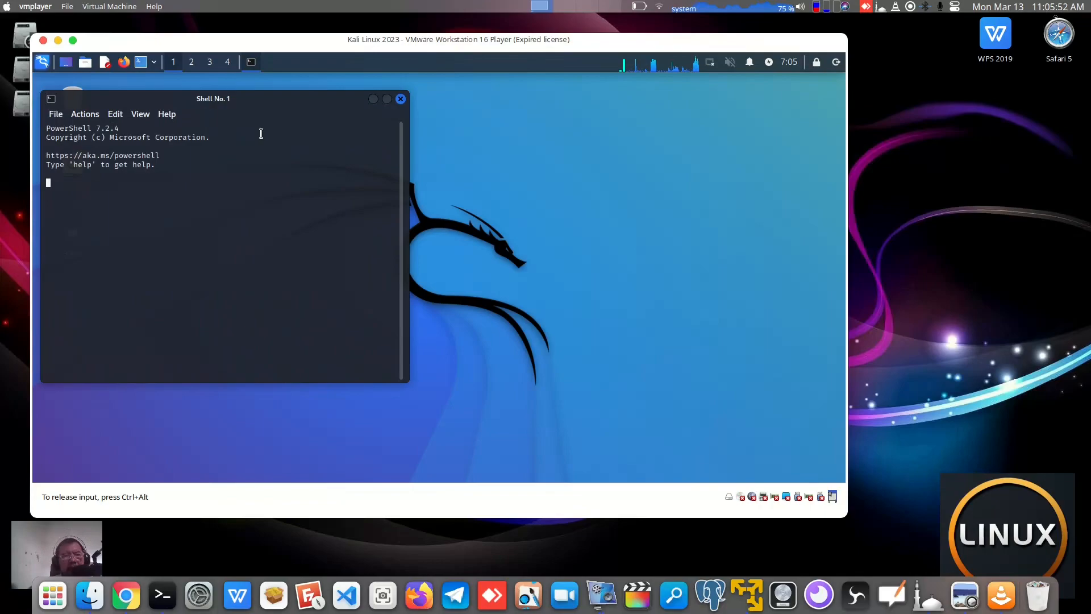
text(whoami)
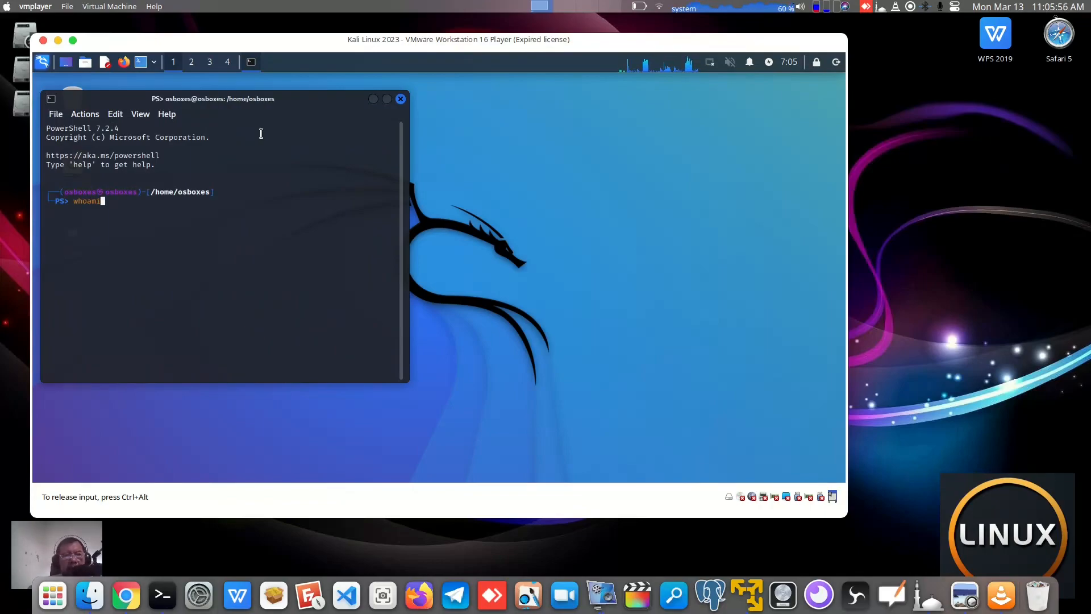
key(Return)
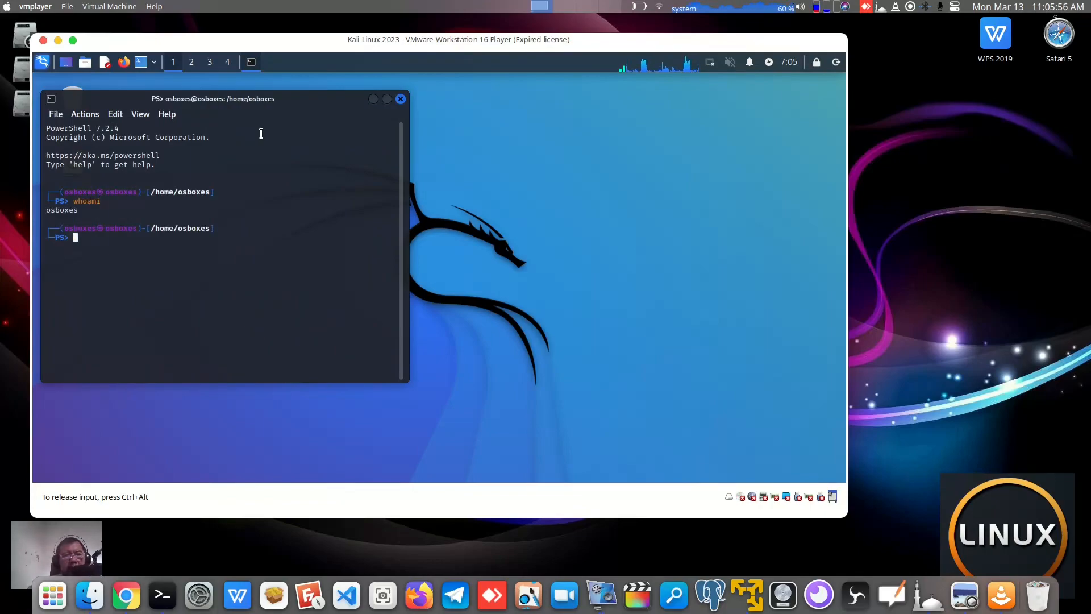
- Try to run neofetch in the PowerShell session, then close the terminal
text(neof)
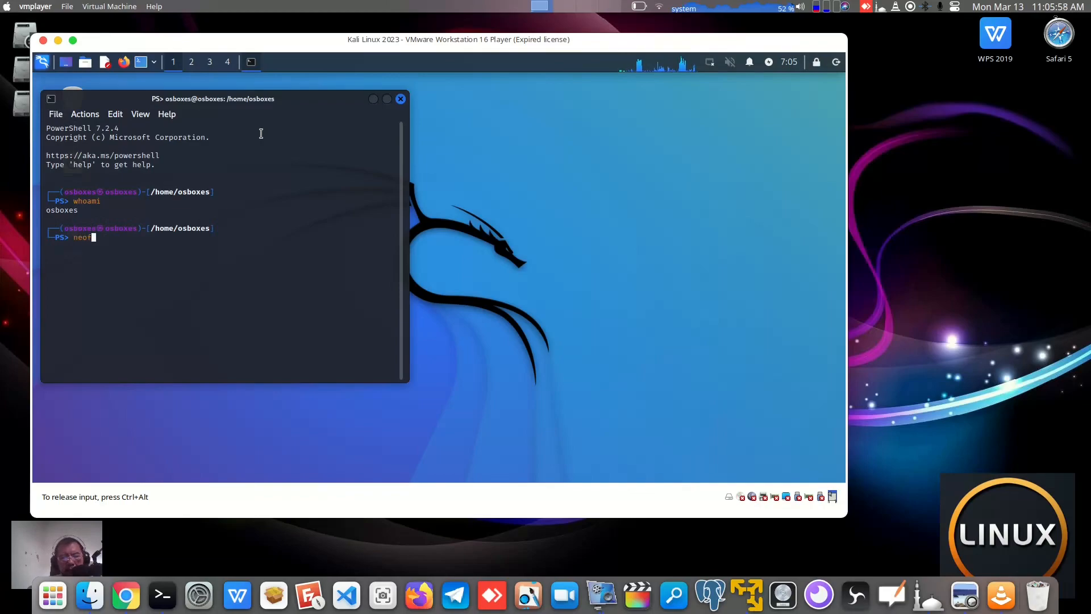
text(etch)
key(Return)
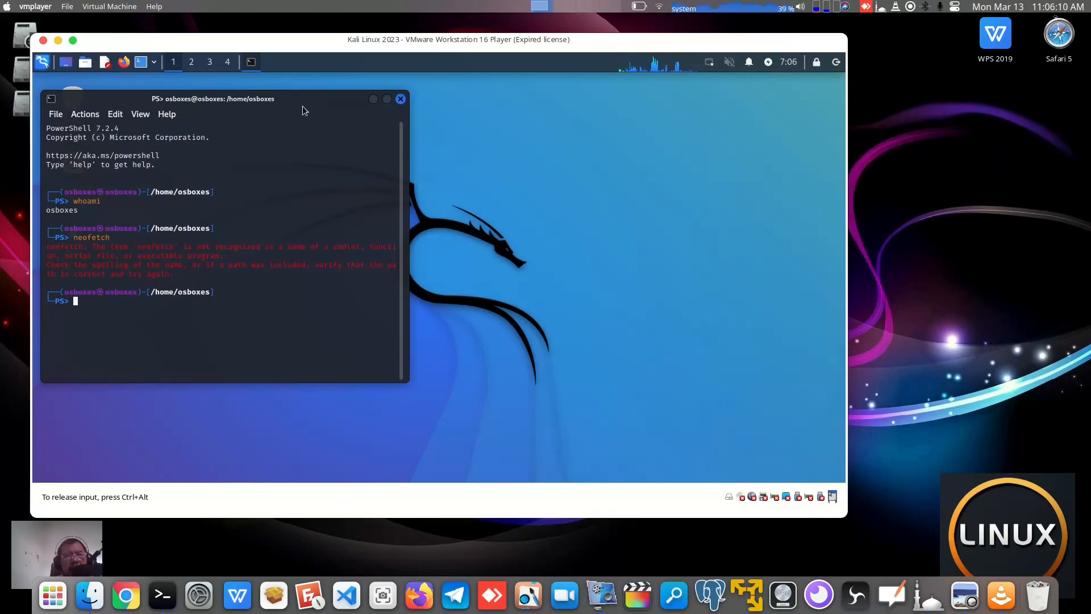
click(401, 99)
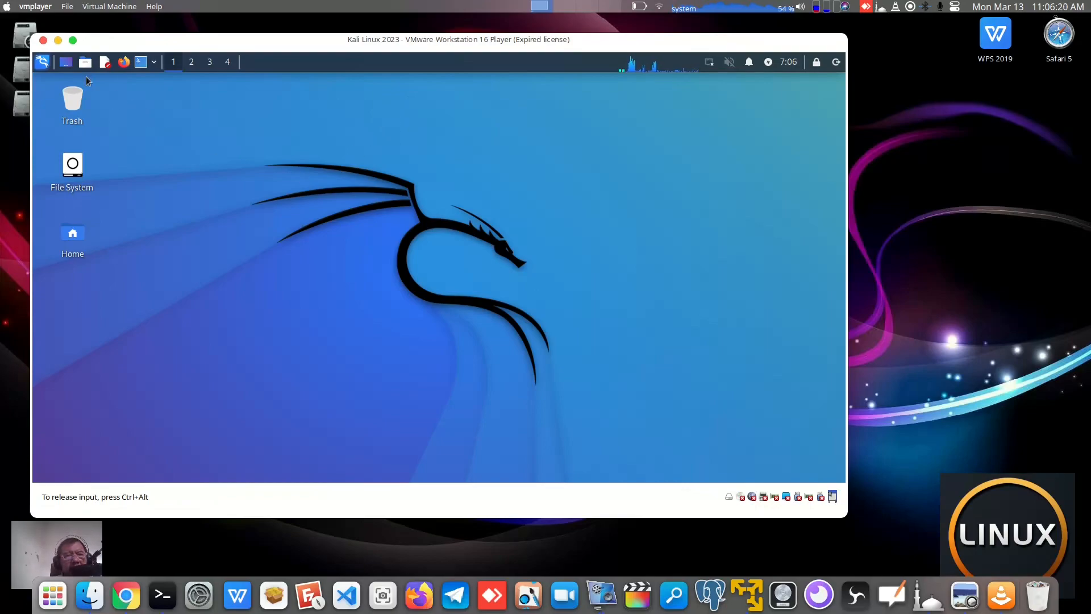
- Close the Kali Linux 2023 virtual machine window and confirm suspending the virtual machine
click(43, 41)
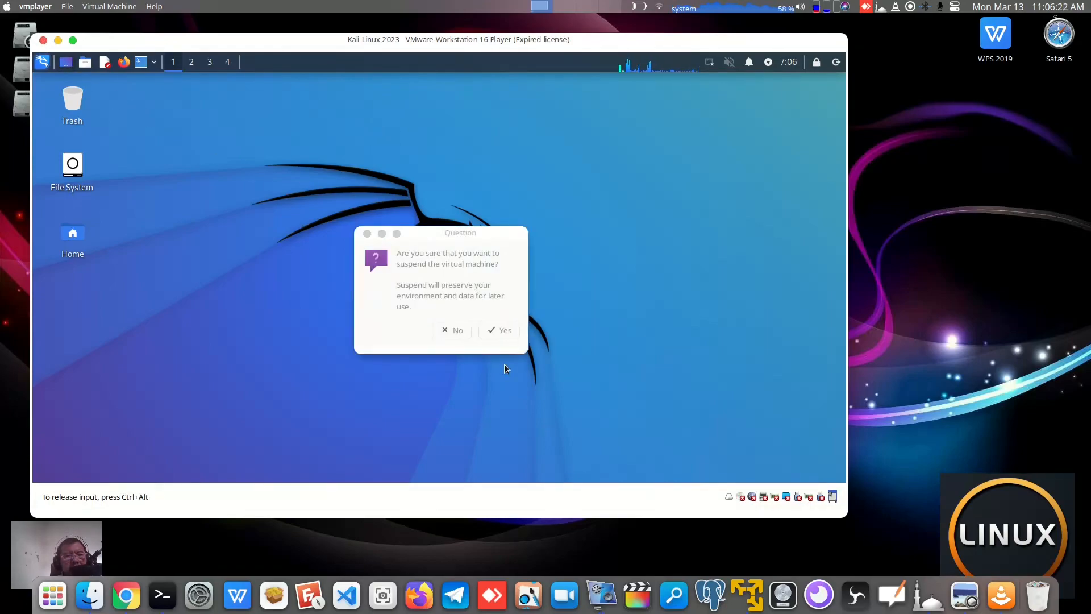
click(500, 330)
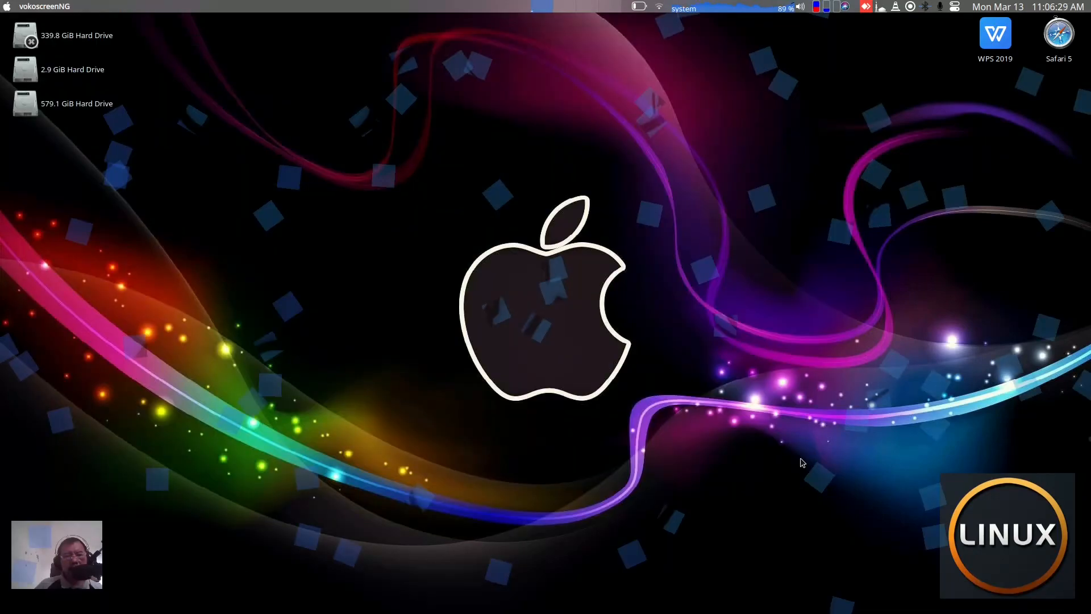
- Reopen VMware Workstation 16 Player, move its window away from the desktop corner, and select Kali Linux 2023 in the library
mouse_move(843, 597)
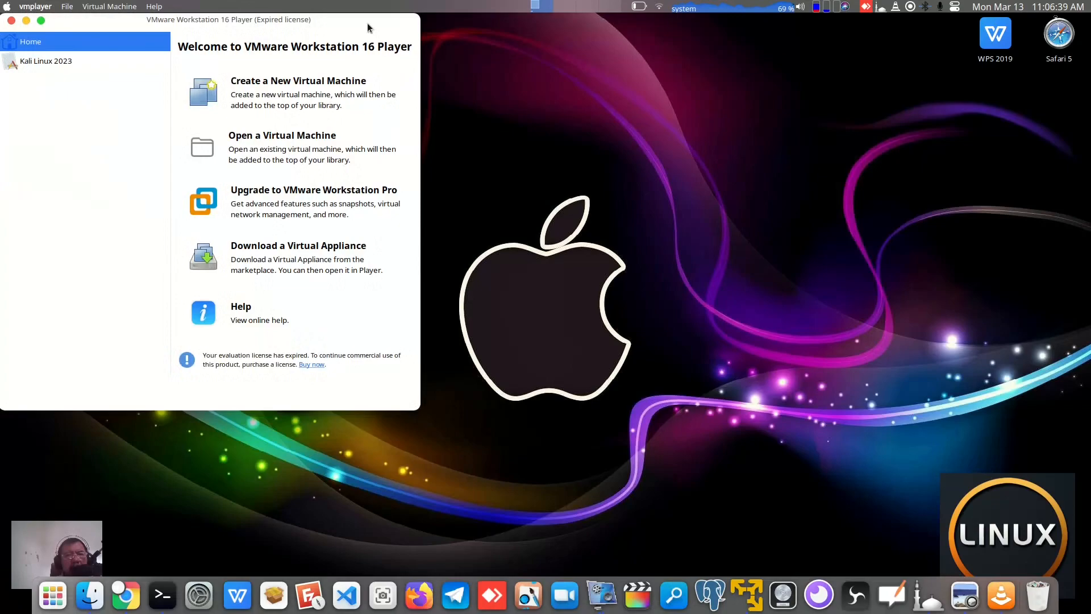
drag(367, 24, 450, 95)
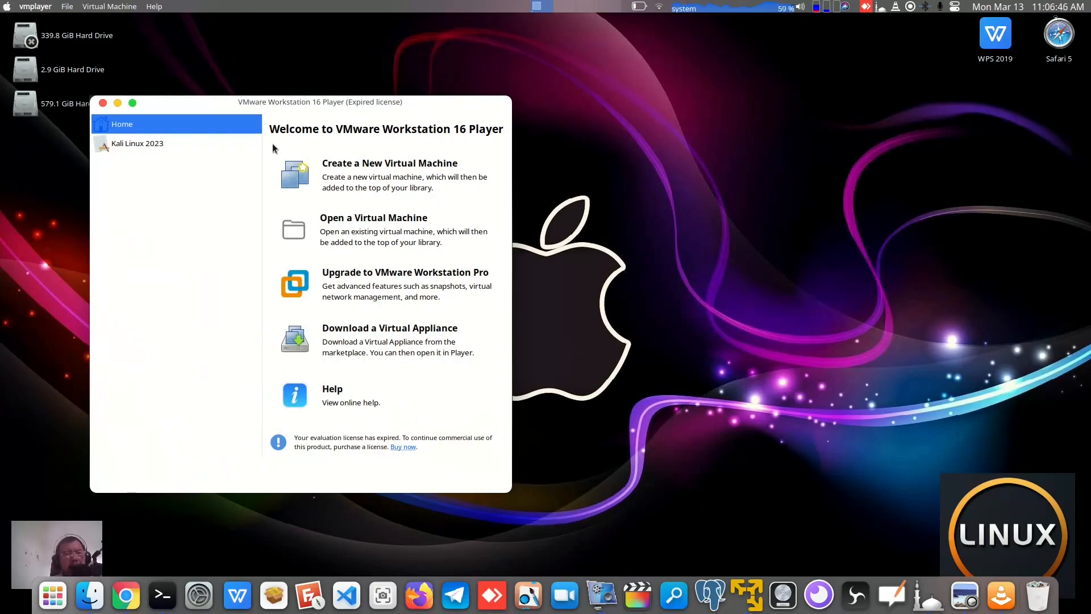
click(154, 145)
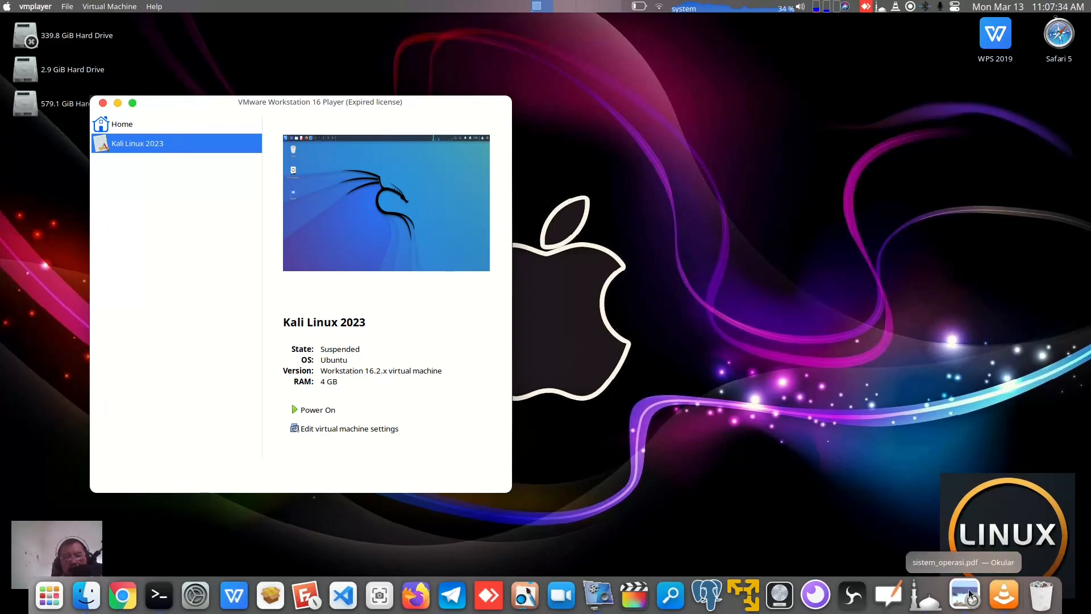
- Minimize the VMware Workstation 16 Player window to clear the host desktop
click(737, 595)
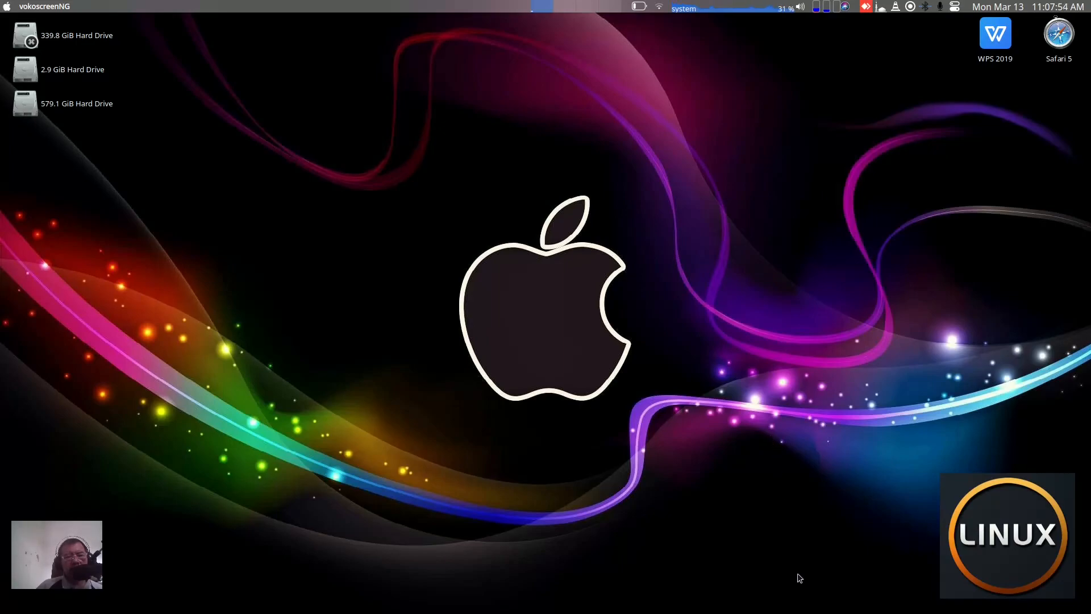
mouse_move(802, 613)
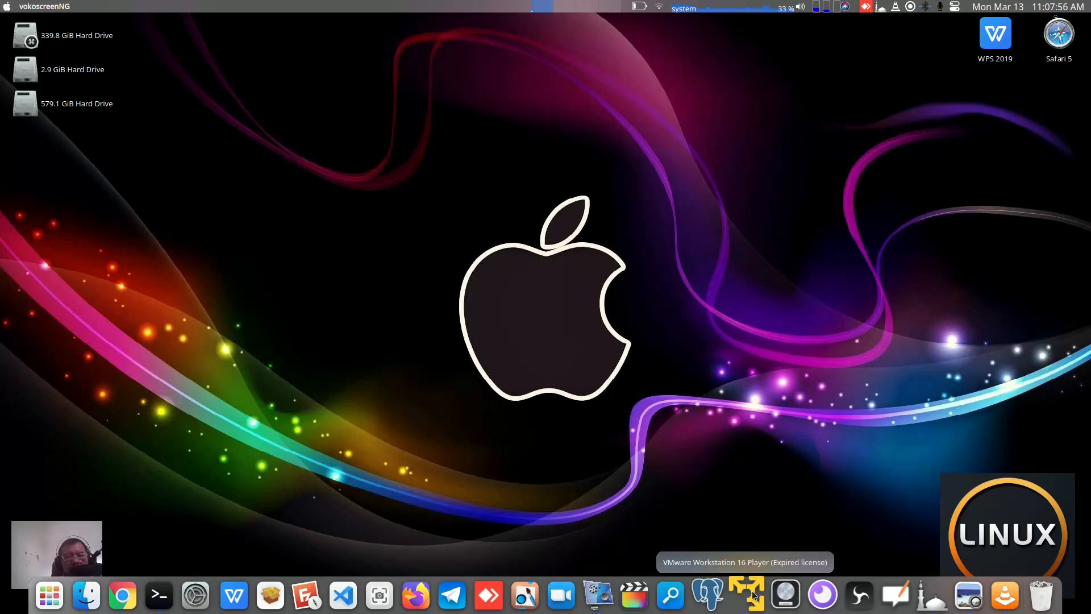